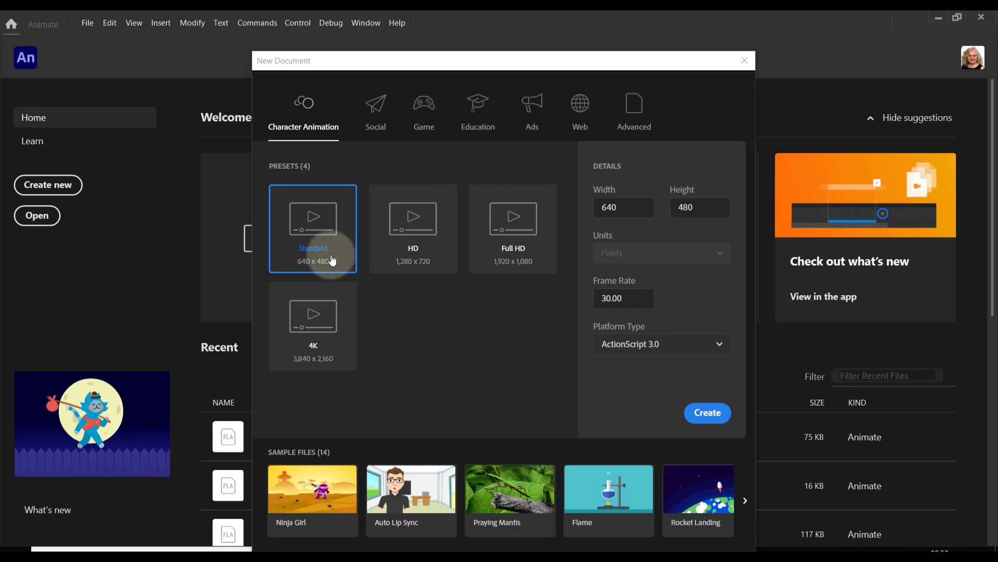
Create a Standard 640 x 480 ActionScript 3.0 document at 30 fps and import cat037.gif into its library
{"action": "left_click", "coordinate": [701, 415]}
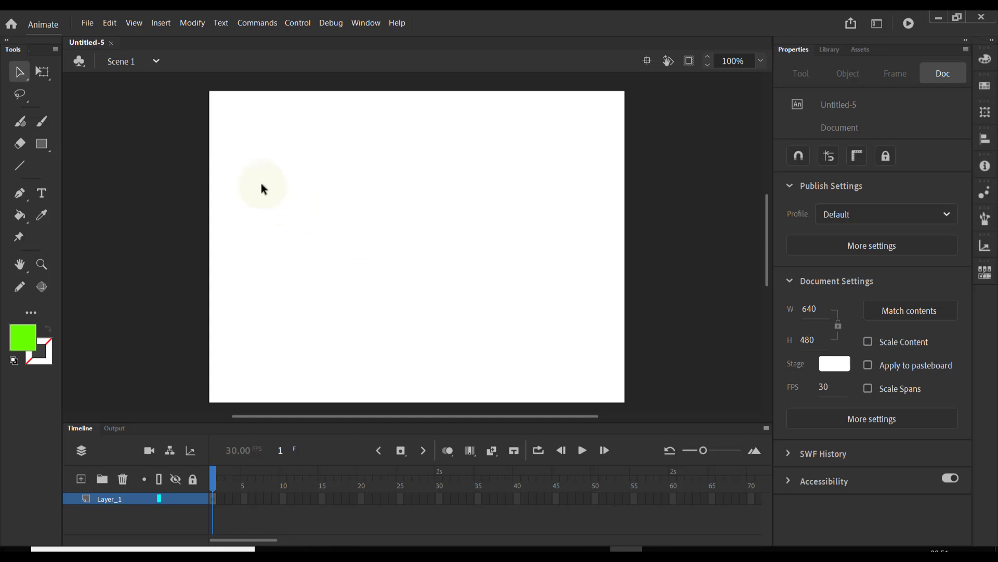
{"action": "left_click", "coordinate": [88, 25]}
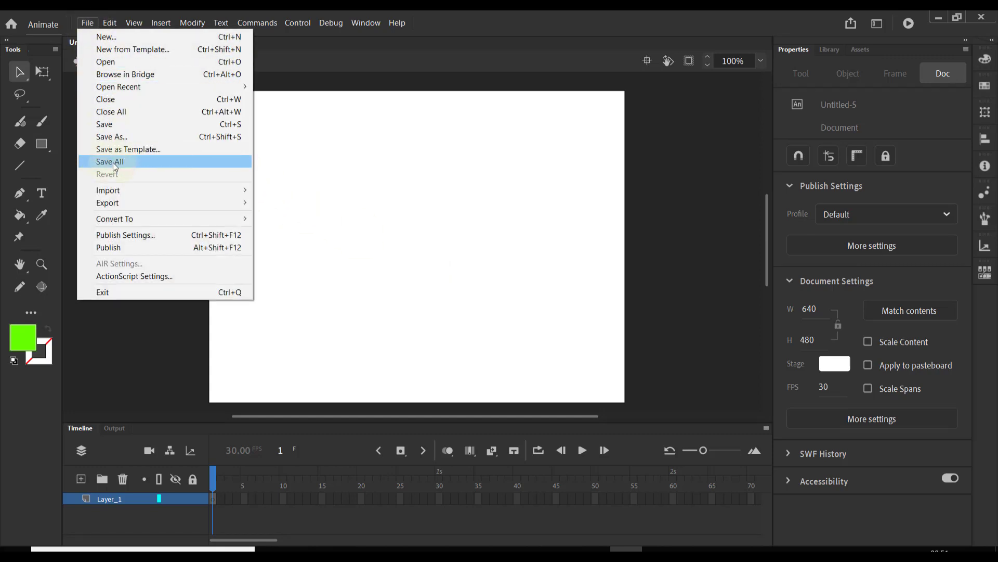
{"action": "mouse_move", "coordinate": [248, 189]}
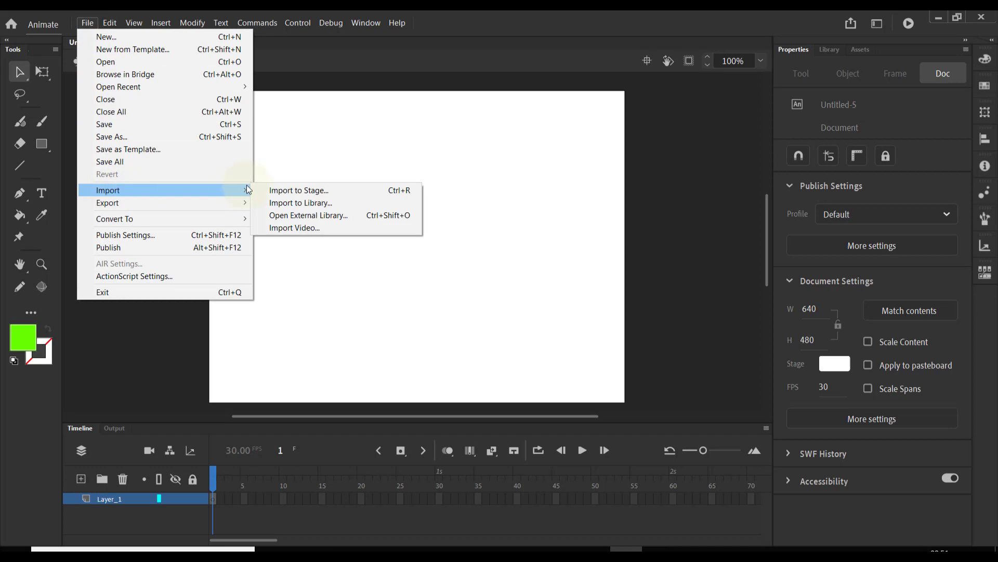
{"action": "left_click", "coordinate": [299, 202]}
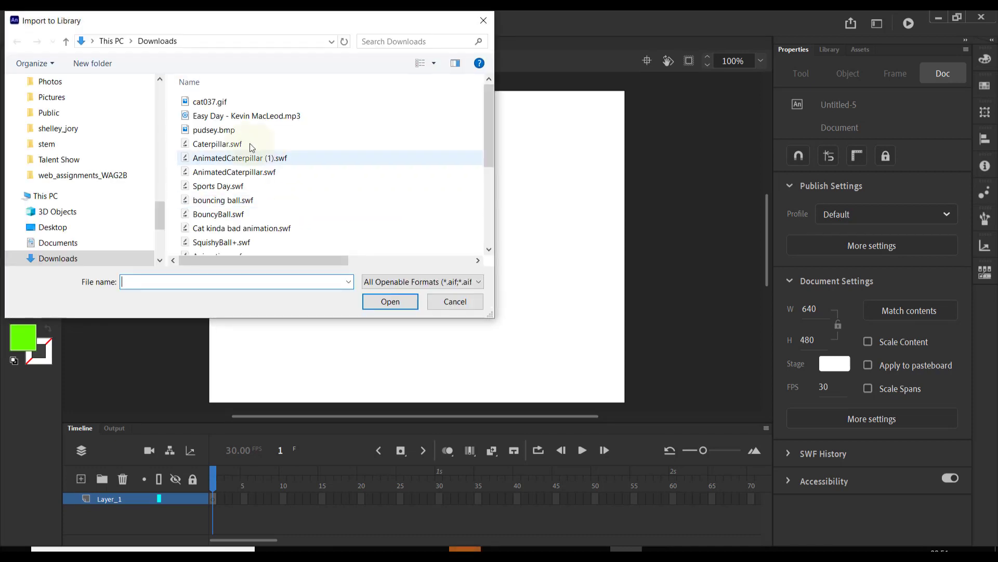
{"action": "left_click", "coordinate": [212, 102]}
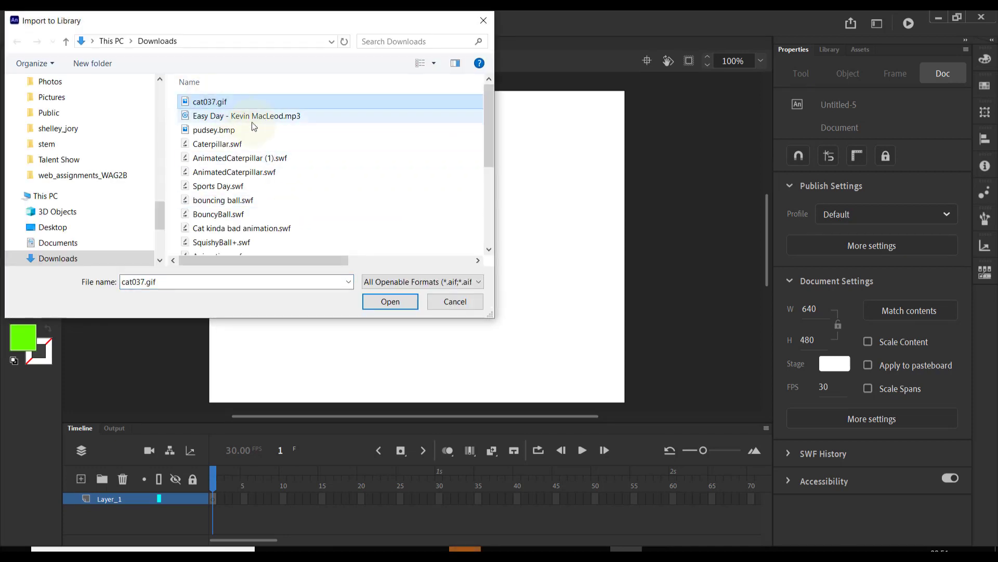
{"action": "left_click", "coordinate": [391, 302]}
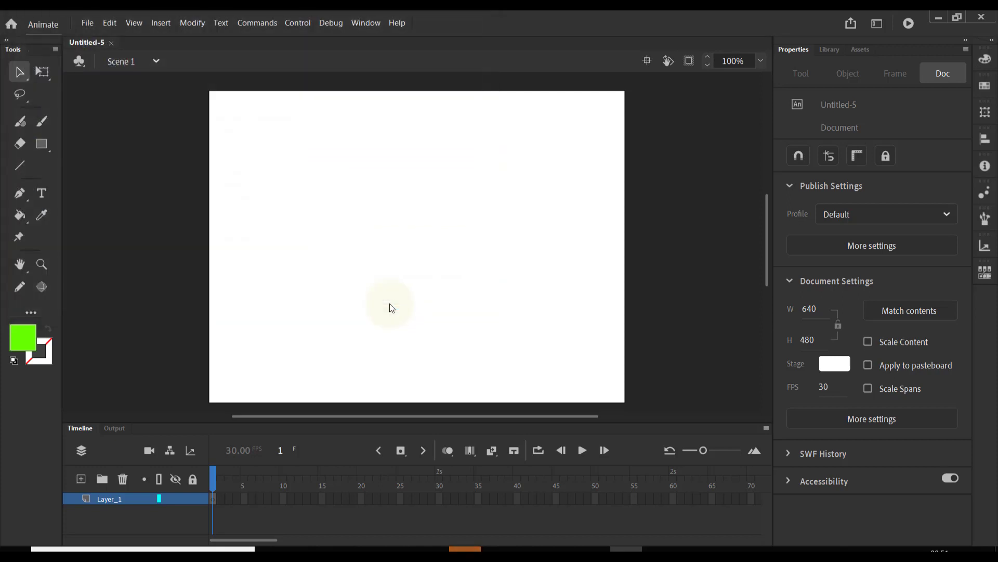
Preview the imported cat037_gif clip in the library, and examine the cat037 folder's images and the clip's internal timeline
{"action": "left_click", "coordinate": [831, 50]}
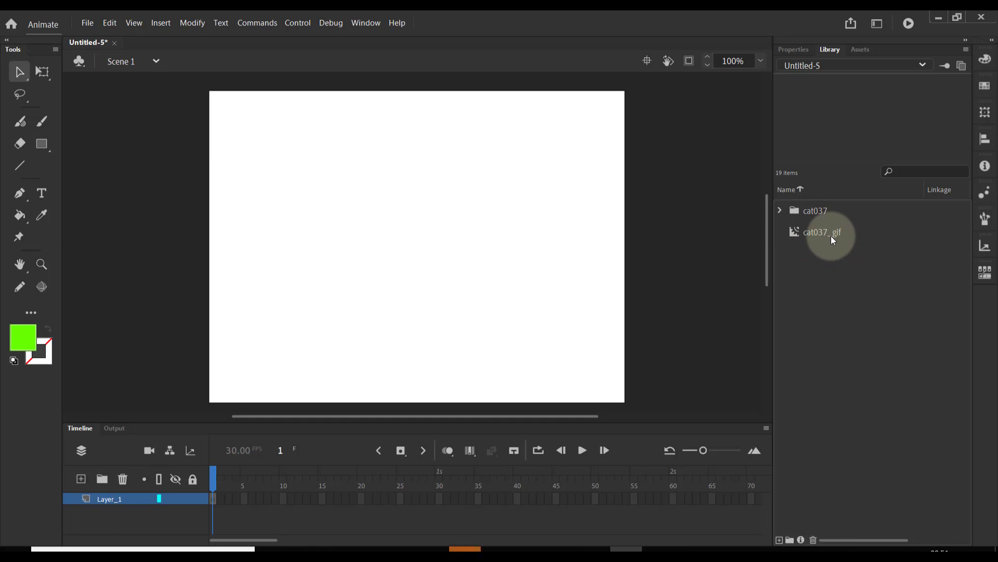
{"action": "left_click", "coordinate": [795, 231]}
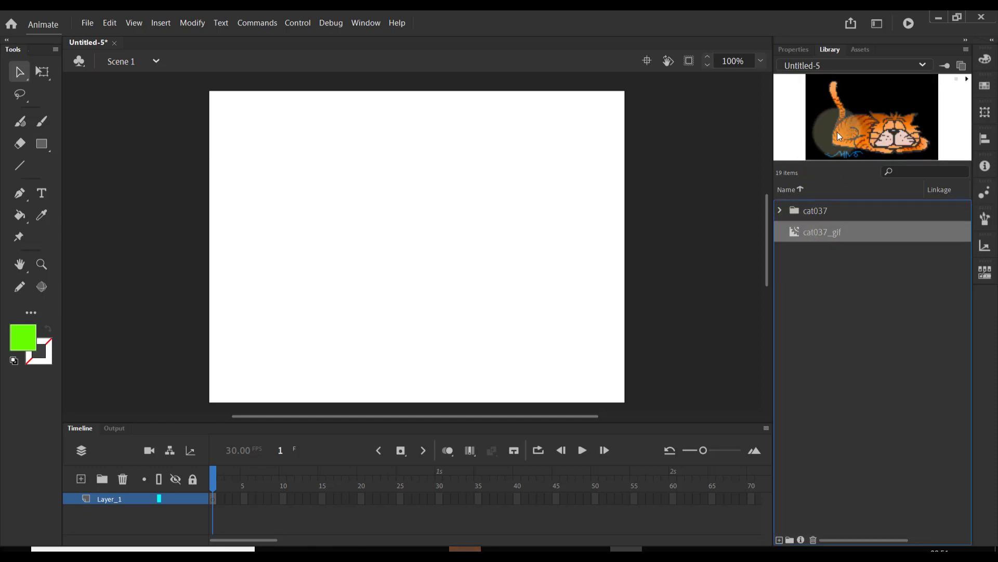
{"action": "left_click", "coordinate": [967, 79]}
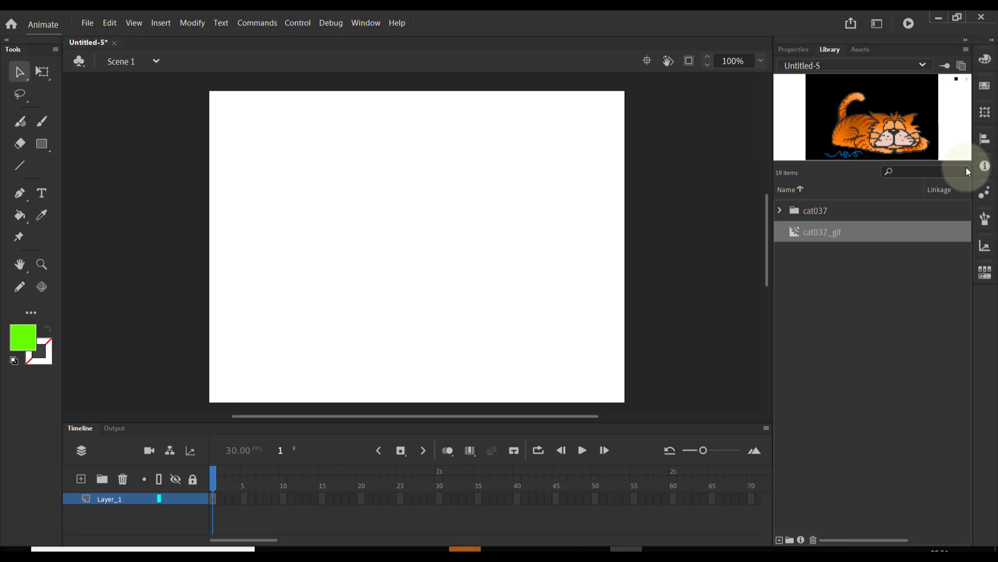
{"action": "left_click", "coordinate": [780, 212]}
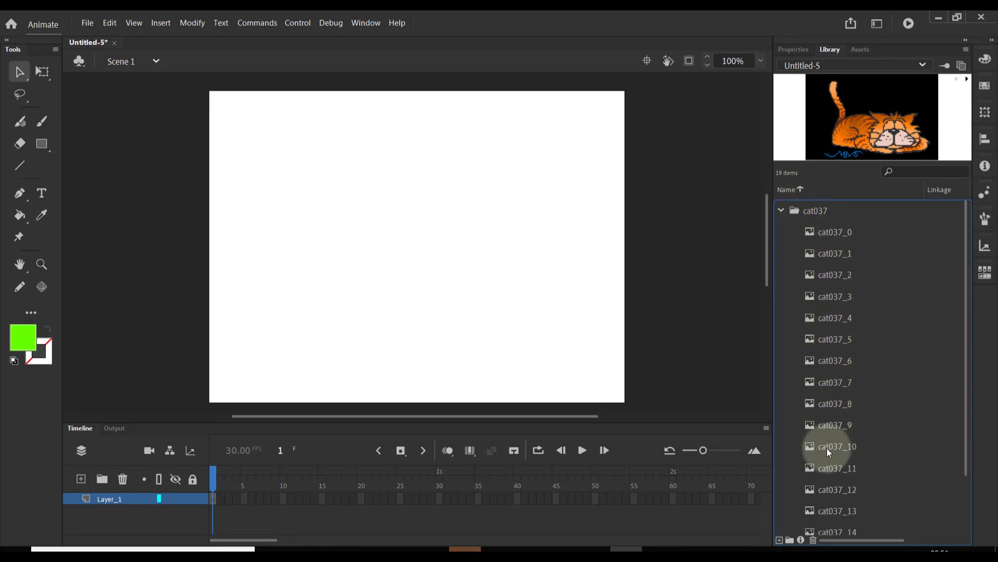
{"action": "left_click", "coordinate": [781, 211]}
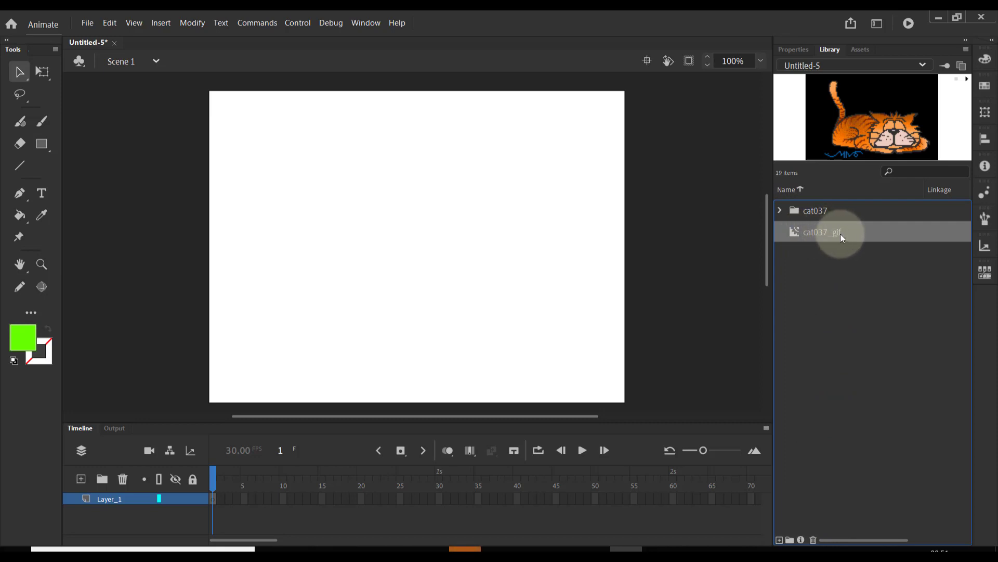
{"action": "double_click", "coordinate": [794, 232]}
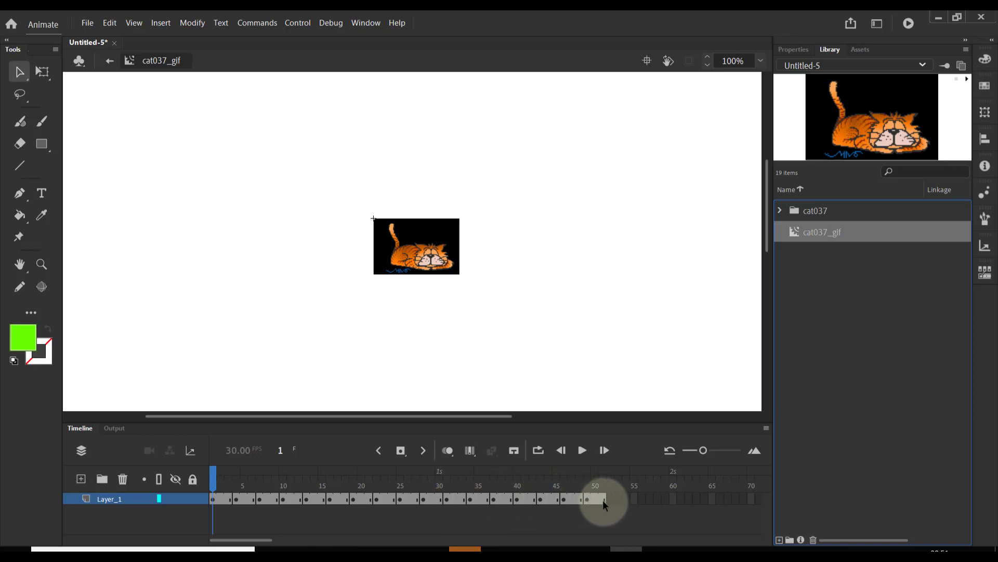
{"action": "left_click", "coordinate": [110, 62]}
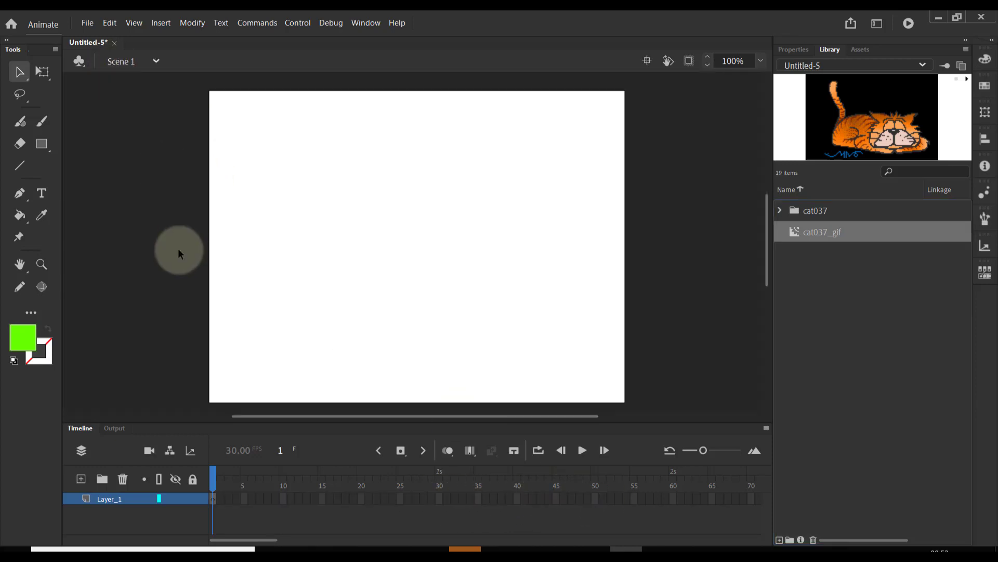
Place the cat037_gif clip at the middle of the stage and enlarge it proportionally to about half the stage width
{"action": "left_click_drag", "start_coordinate": [823, 236], "coordinate": [430, 226]}
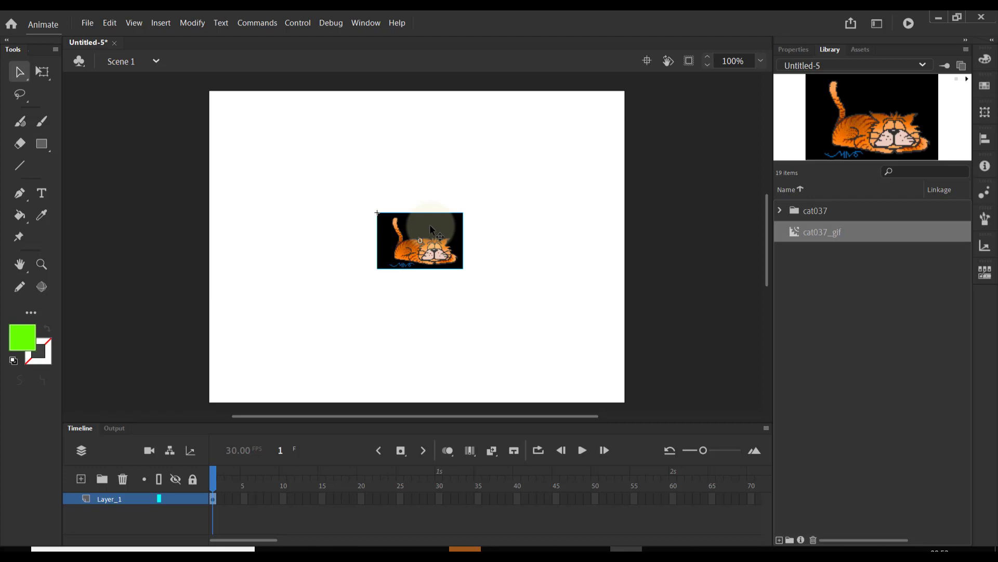
{"action": "left_click", "coordinate": [42, 71]}
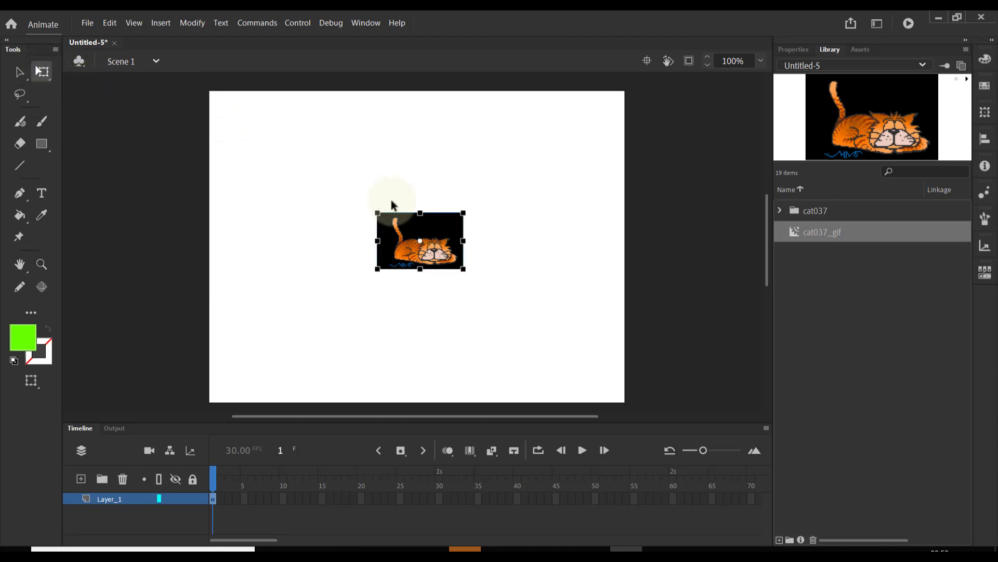
{"action": "left_click_drag", "start_coordinate": [465, 211], "coordinate": [526, 172]}
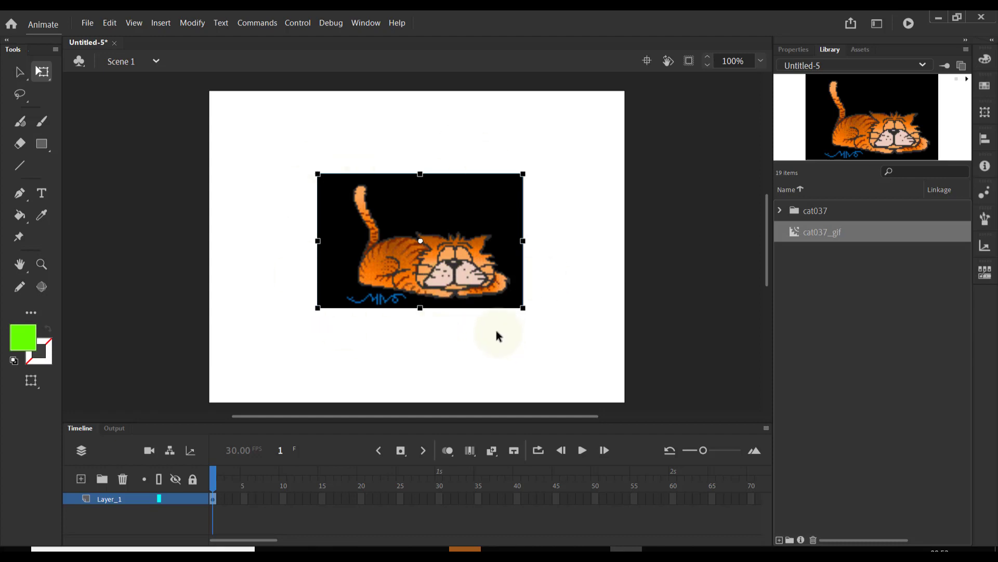
{"action": "left_click", "coordinate": [23, 76]}
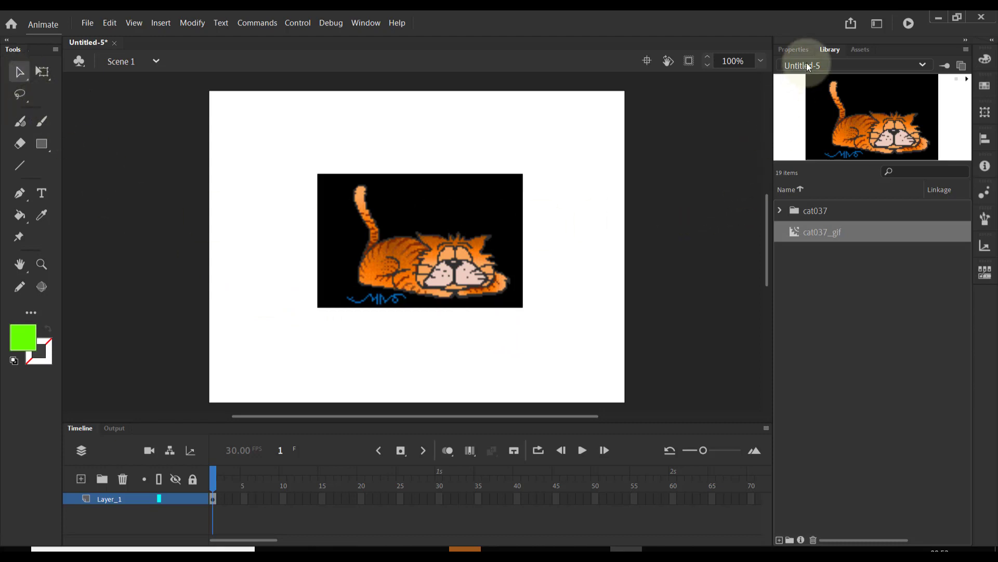
Set the stage colour to black and test the movie to preview the cat animation
{"action": "left_click", "coordinate": [803, 49]}
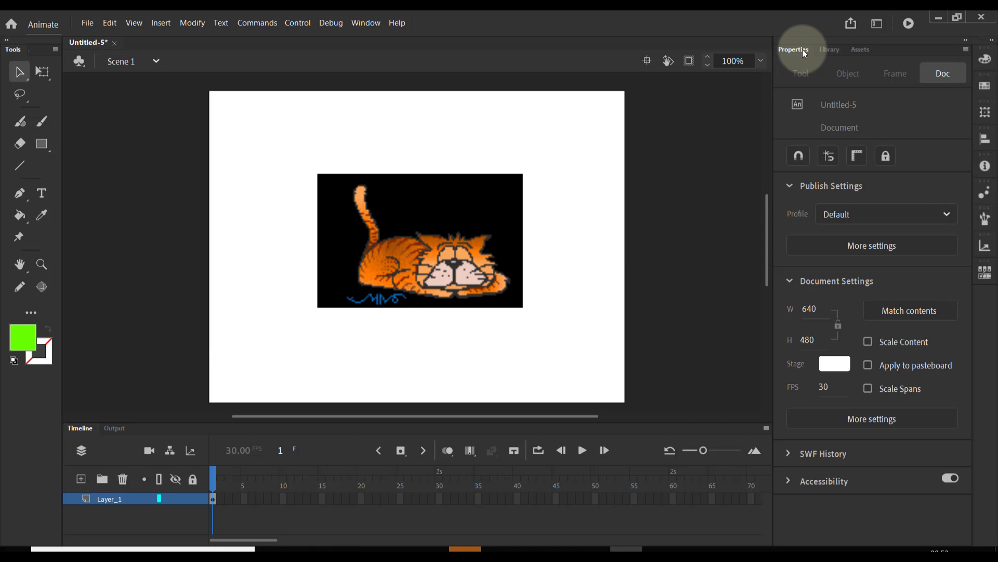
{"action": "left_click", "coordinate": [834, 368]}
{"action": "left_click", "coordinate": [629, 408]}
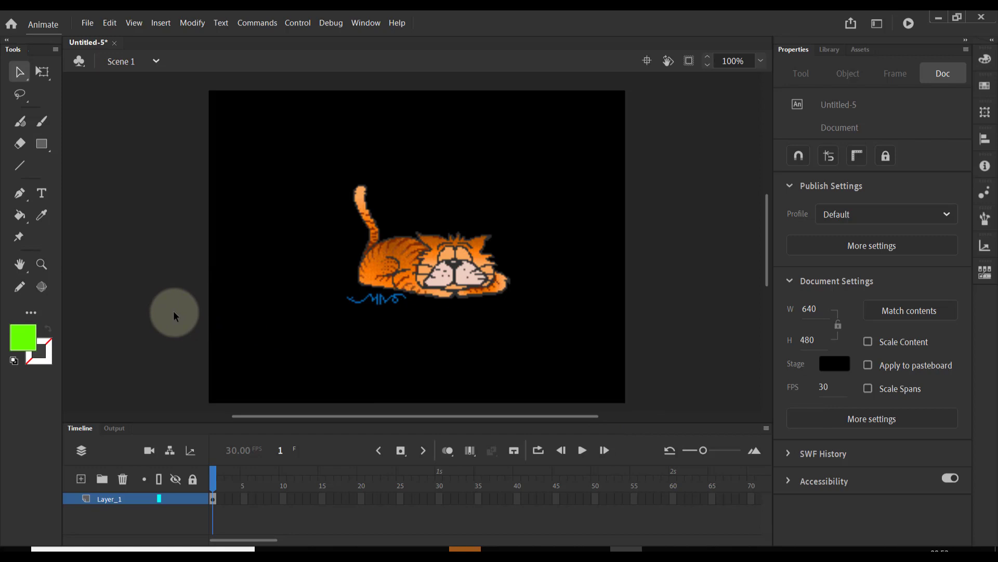
{"action": "key", "text": "ctrl+Return"}
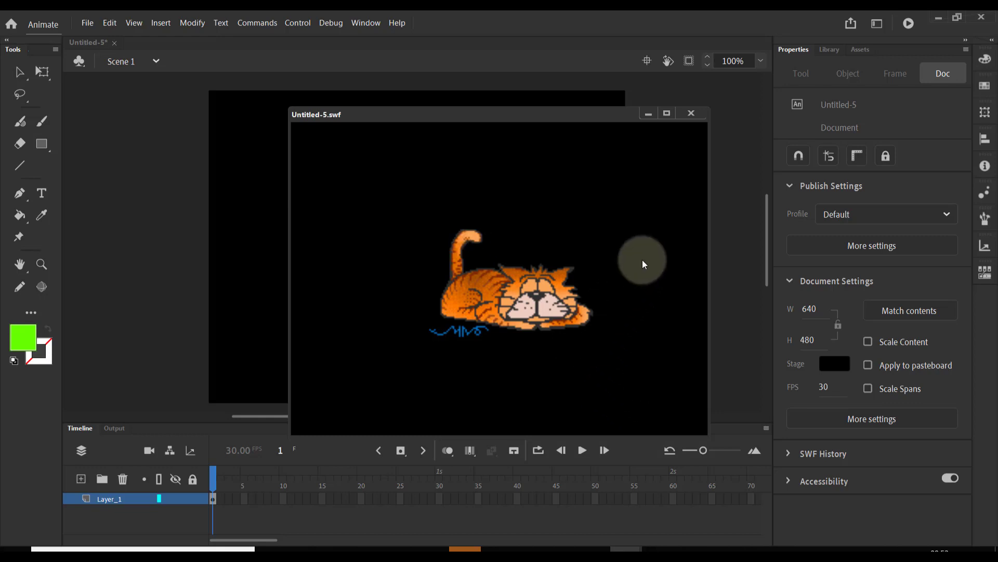
{"action": "left_click", "coordinate": [690, 115]}
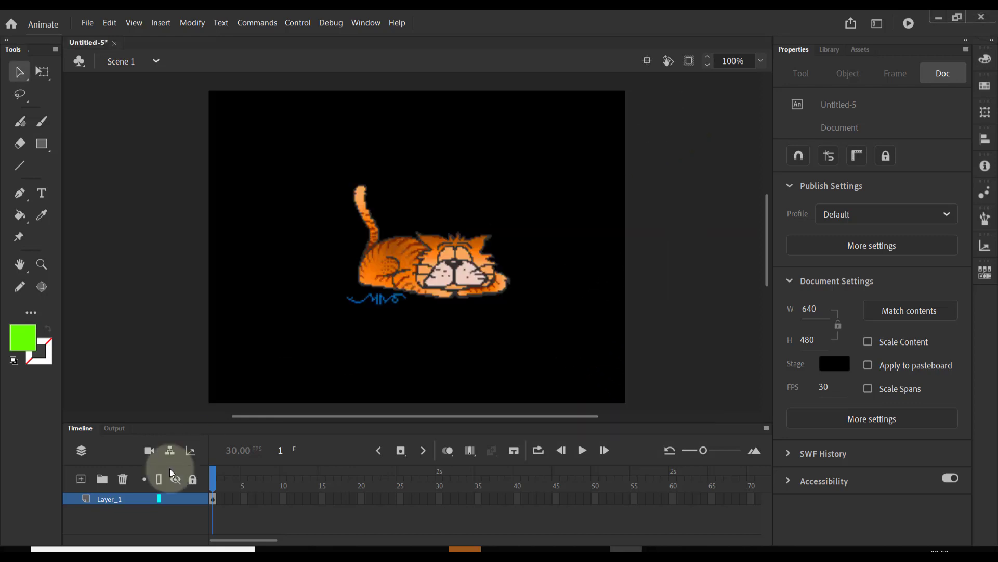
Rename Layer_1 as Cat and lock the layer
{"action": "left_click", "coordinate": [109, 501]}
{"action": "double_click", "coordinate": [110, 501]}
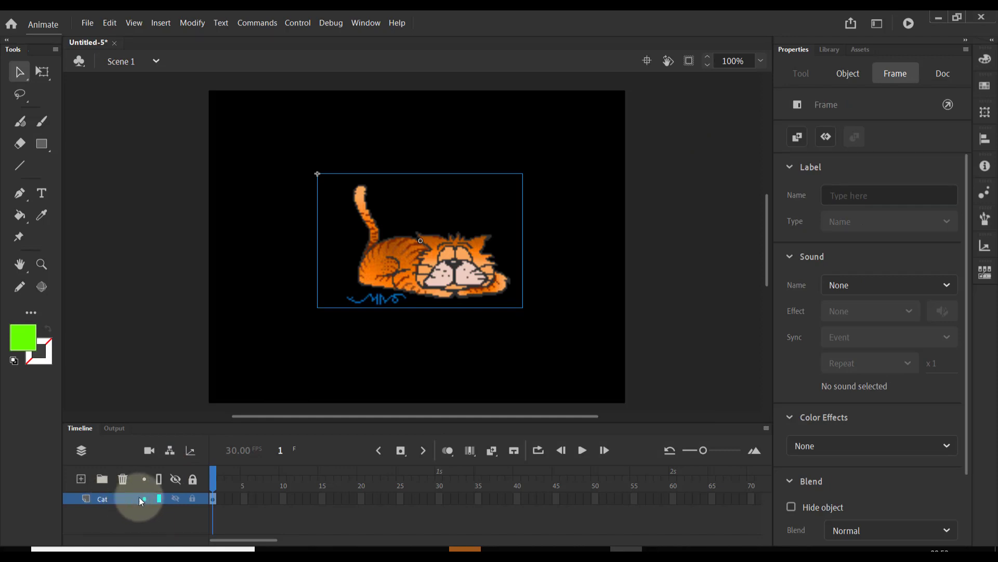
{"action": "left_click", "coordinate": [193, 498]}
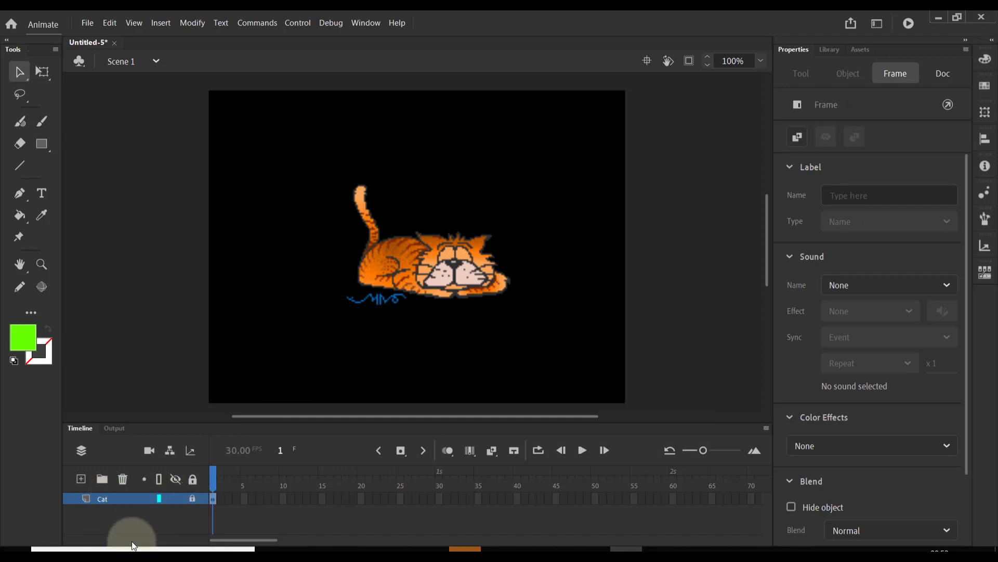
Add a layer named Mask above the Cat layer and convert it to a mask layer
{"action": "left_click", "coordinate": [82, 479]}
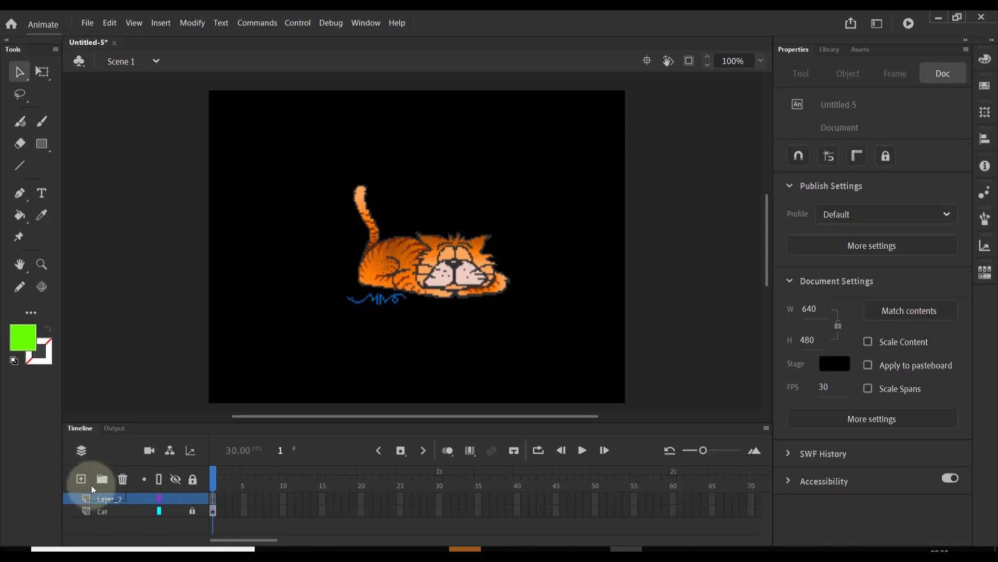
{"action": "double_click", "coordinate": [114, 500]}
{"action": "type", "text": "Mask"}
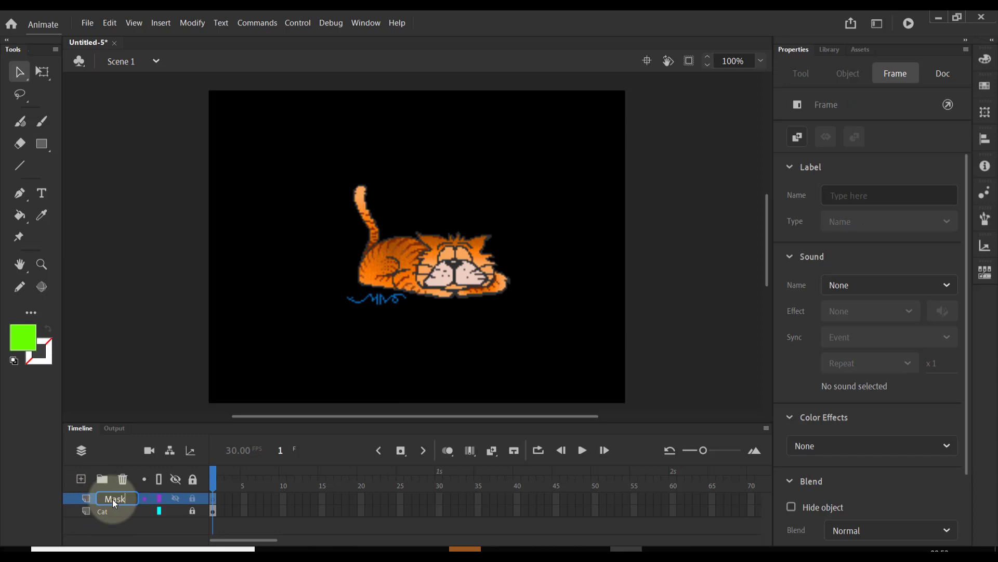
{"action": "right_click", "coordinate": [114, 501]}
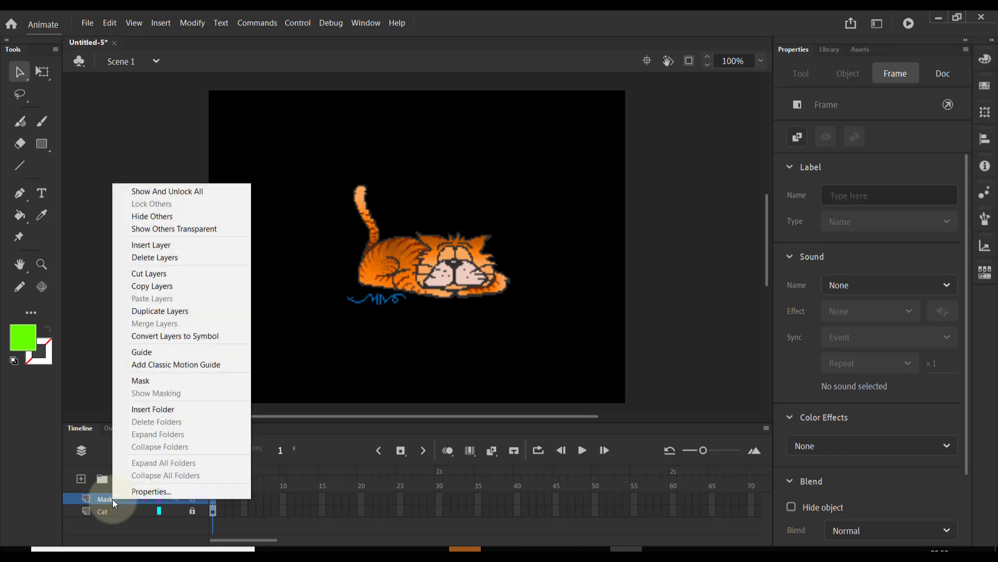
{"action": "left_click", "coordinate": [141, 380]}
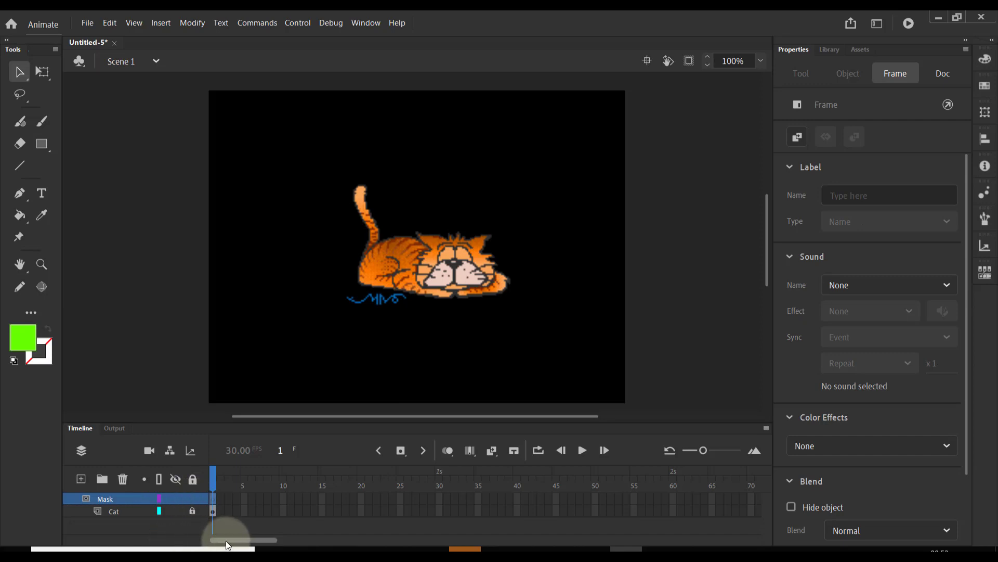
Extend the Cat layer by inserting a frame at frame 90
{"action": "left_click_drag", "start_coordinate": [228, 545], "coordinate": [267, 542]}
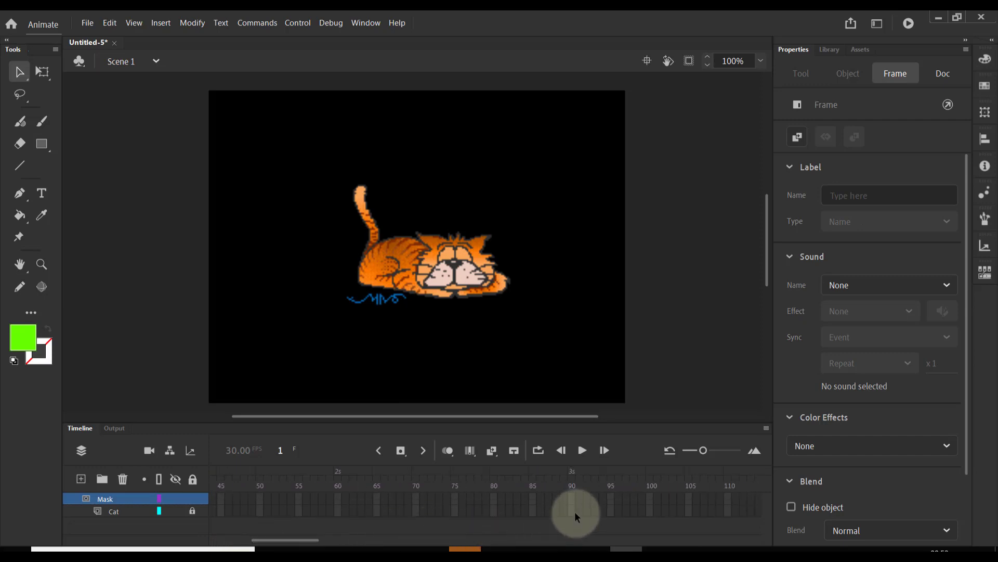
{"action": "left_click", "coordinate": [574, 512]}
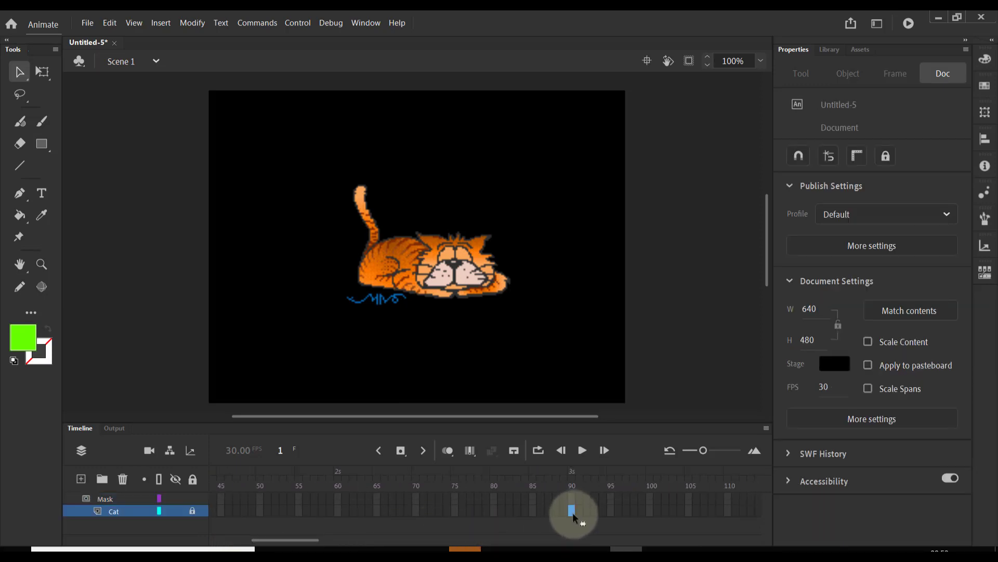
{"action": "right_click", "coordinate": [574, 513]}
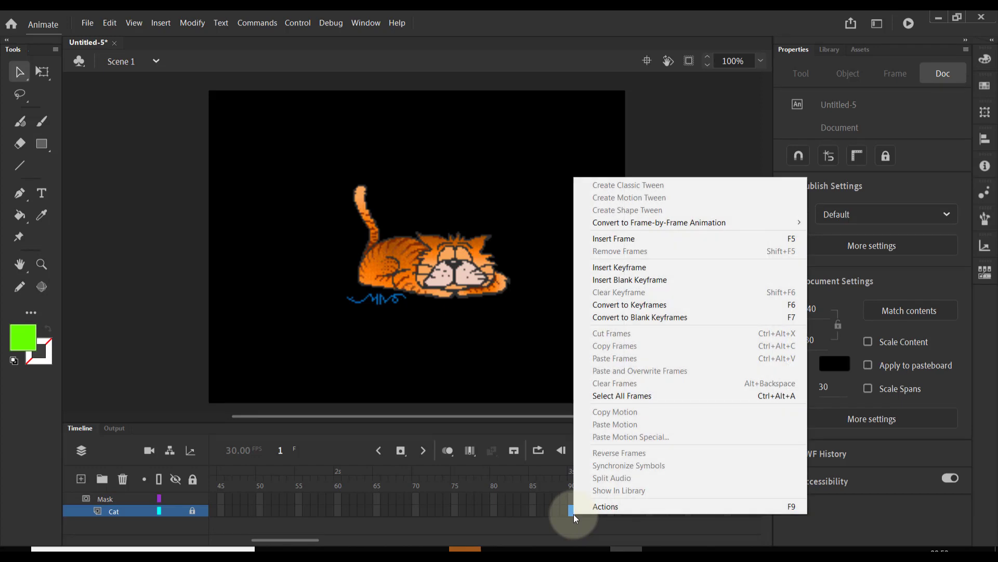
{"action": "left_click", "coordinate": [630, 239]}
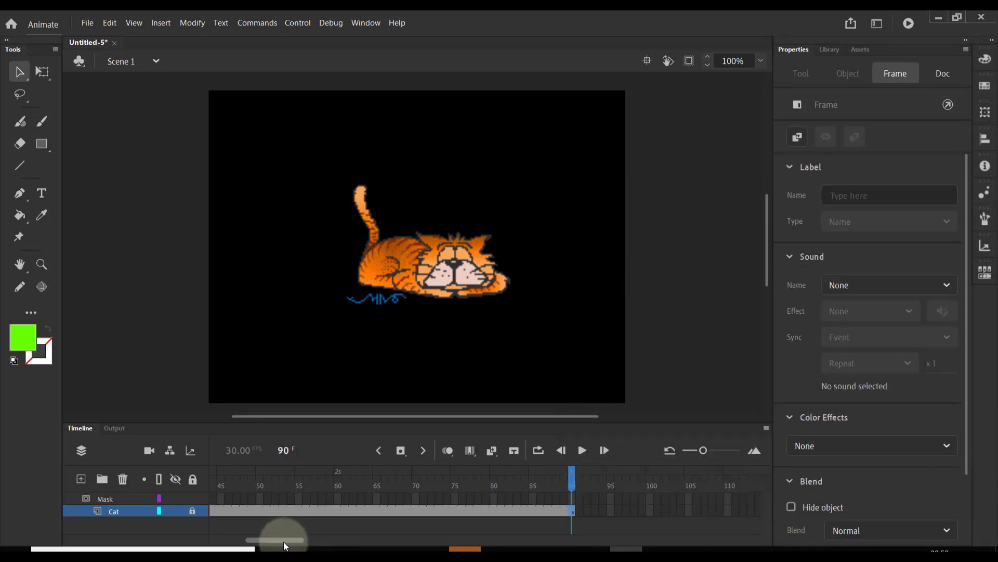
Draw a green oval without stroke, about 78 × 78, beside the cat's tail on frame 1 of the Mask layer
{"action": "left_click_drag", "start_coordinate": [282, 541], "coordinate": [222, 539]}
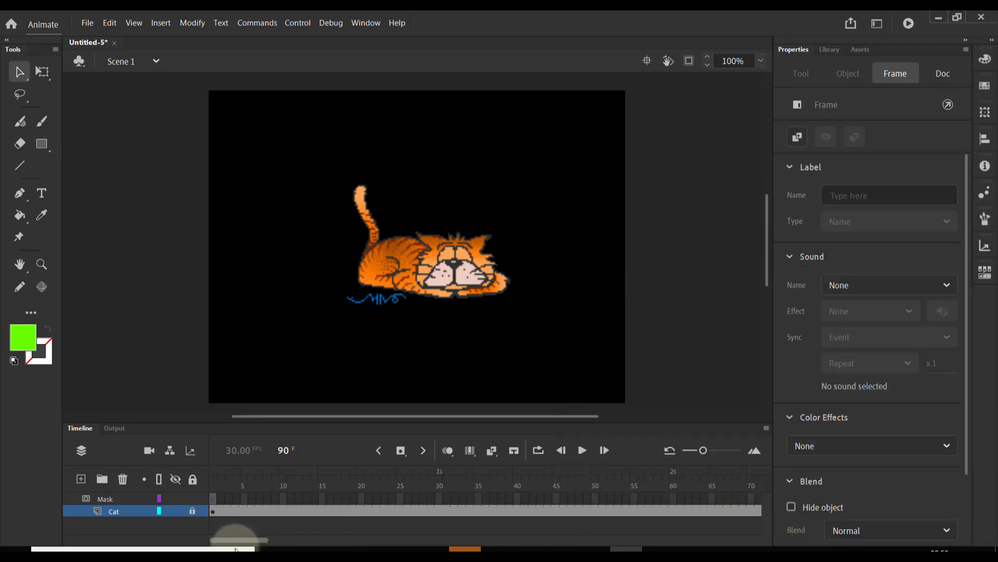
{"action": "left_click", "coordinate": [213, 499]}
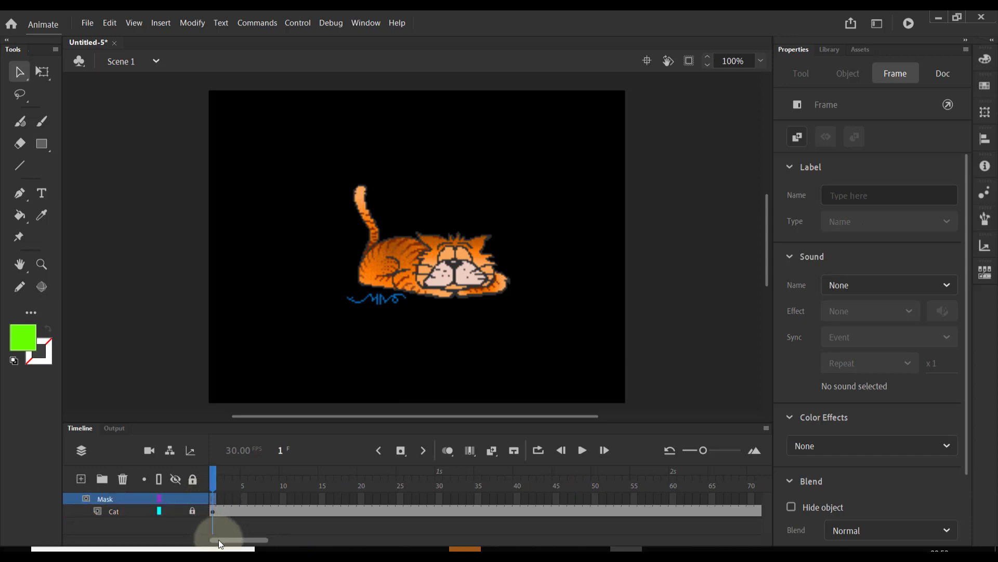
{"action": "left_click_drag", "start_coordinate": [218, 538], "coordinate": [190, 530]}
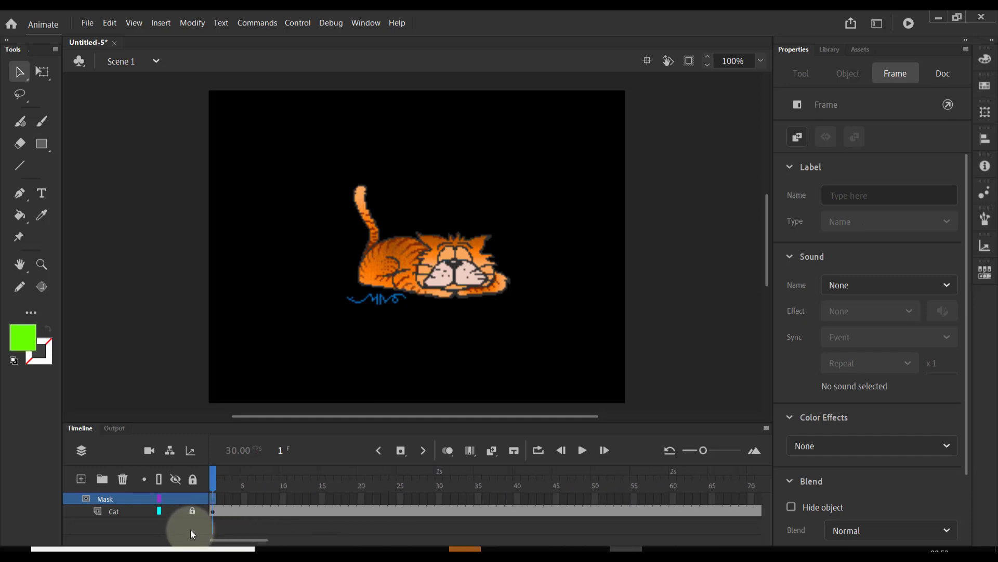
{"action": "left_click", "coordinate": [213, 502]}
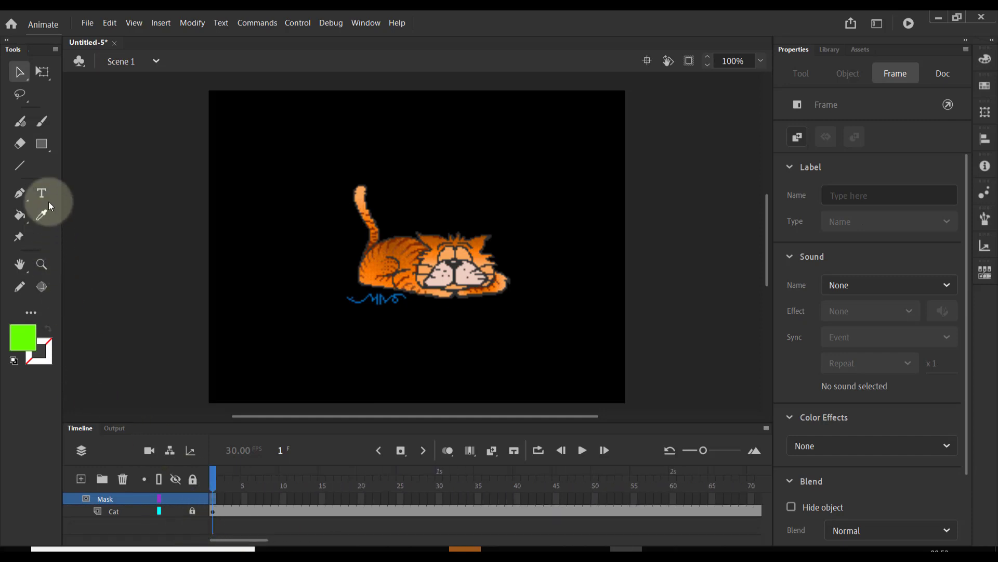
{"action": "left_click", "coordinate": [45, 144]}
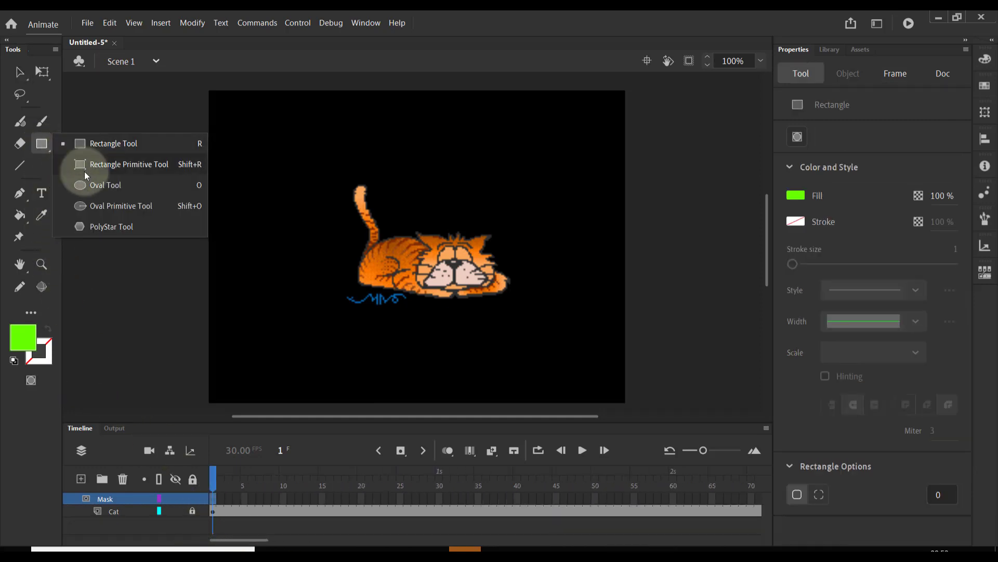
{"action": "left_click", "coordinate": [84, 184]}
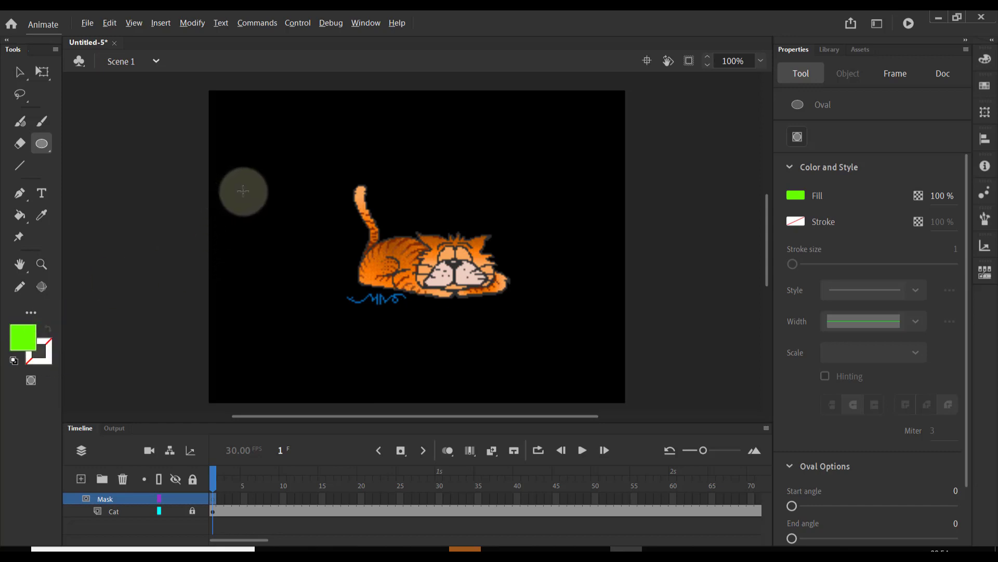
{"action": "left_click_drag", "start_coordinate": [243, 191], "coordinate": [262, 216]}
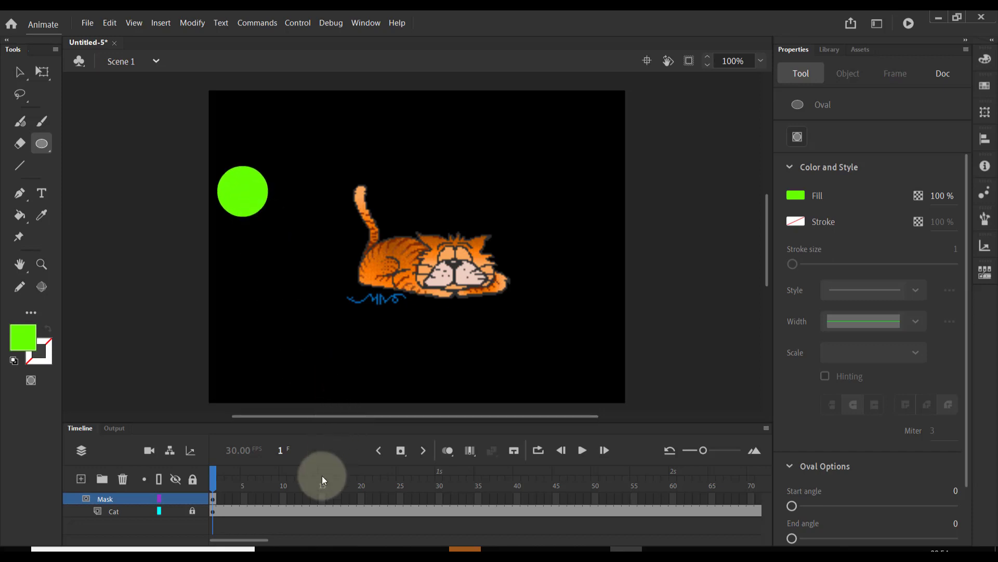
Convert the green circle to a movie clip symbol named spotlight
{"action": "left_click", "coordinate": [213, 499]}
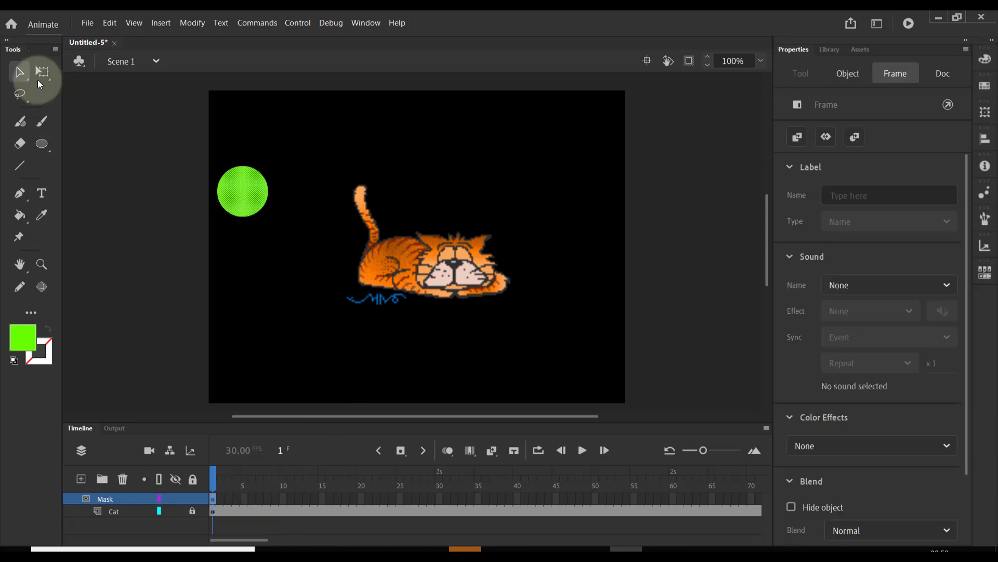
{"action": "left_click", "coordinate": [244, 195]}
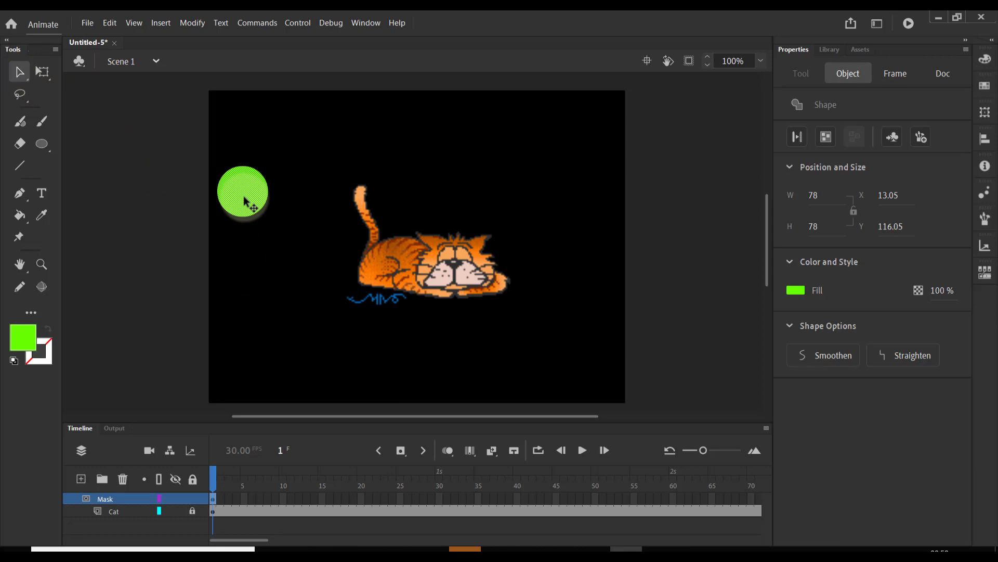
{"action": "right_click", "coordinate": [244, 197]}
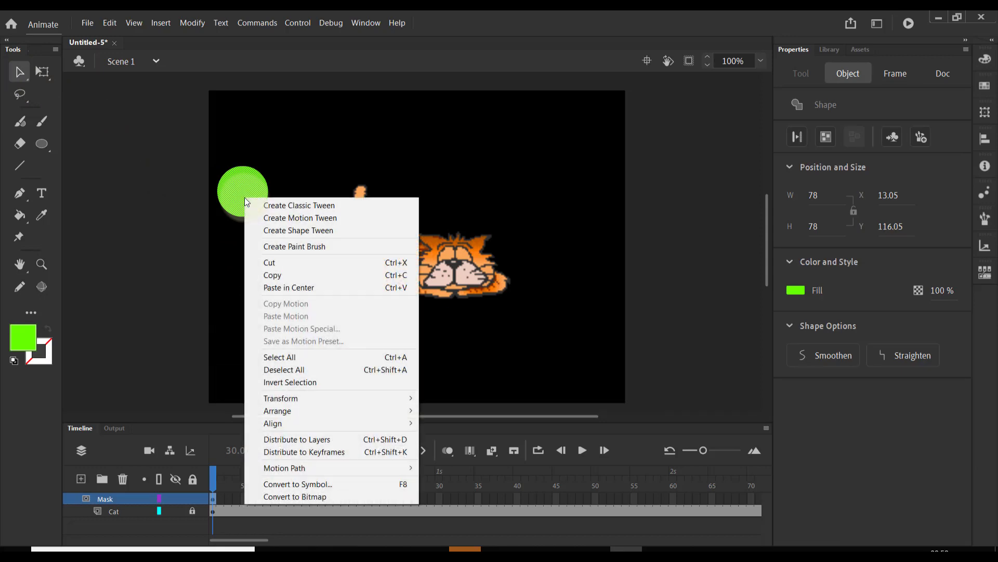
{"action": "left_click", "coordinate": [300, 483]}
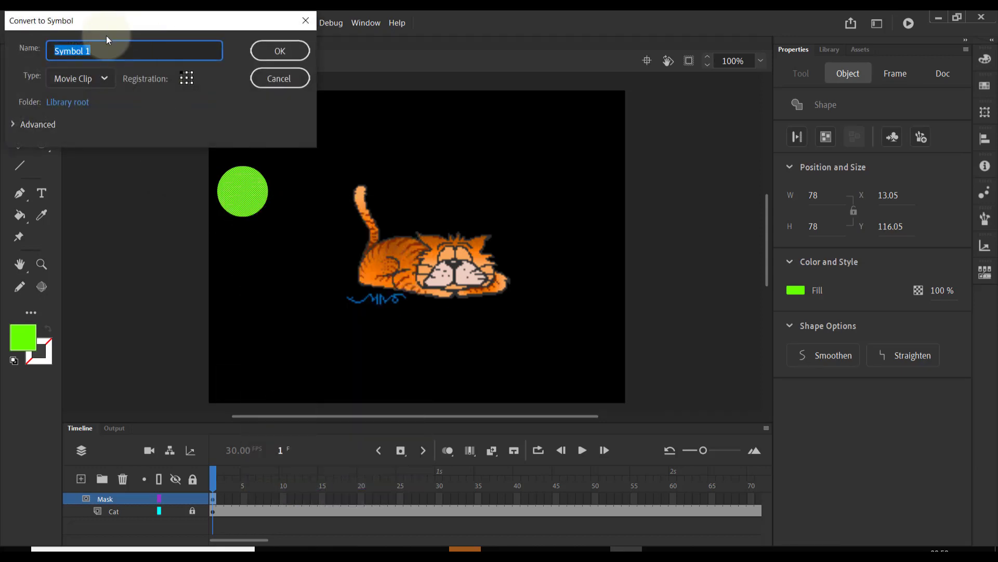
{"action": "type", "text": "spor"}
{"action": "key", "text": "BackSpace"}
{"action": "type", "text": "tlight"}
{"action": "key", "text": "Return"}
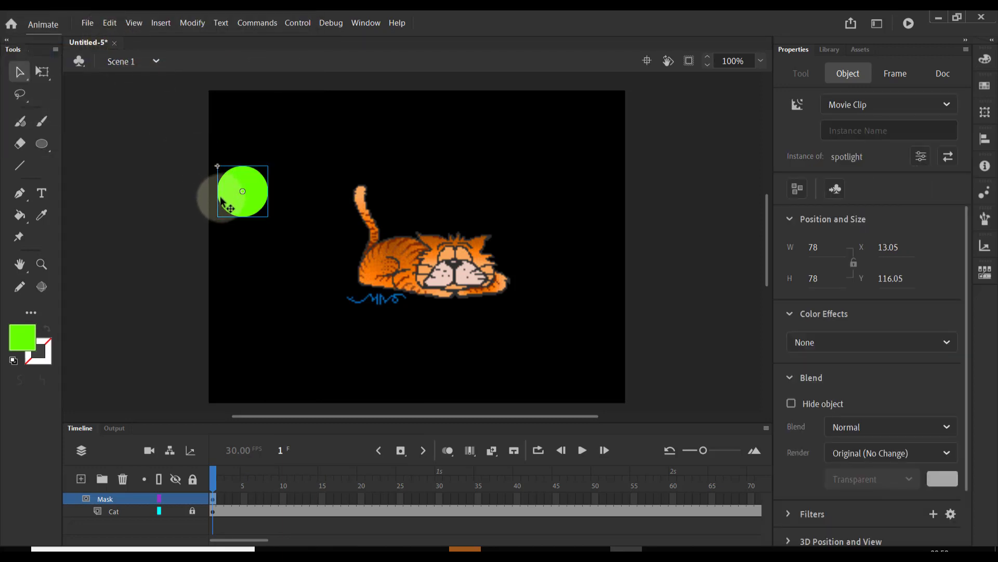
Extend the Mask layer by inserting a frame at frame 90
{"action": "left_click_drag", "start_coordinate": [235, 545], "coordinate": [299, 543]}
{"action": "left_click", "coordinate": [446, 499]}
{"action": "right_click", "coordinate": [446, 499]}
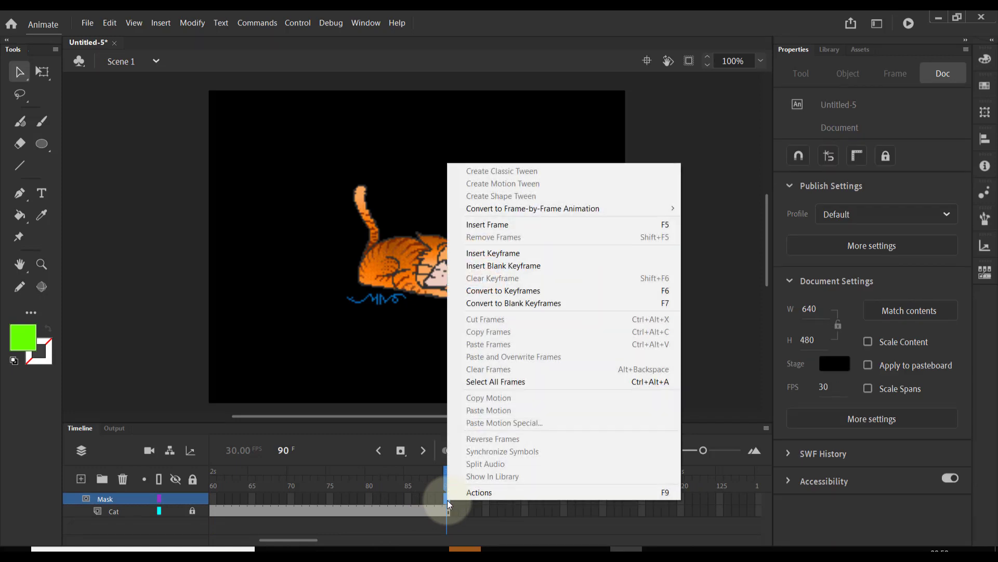
{"action": "left_click", "coordinate": [488, 224]}
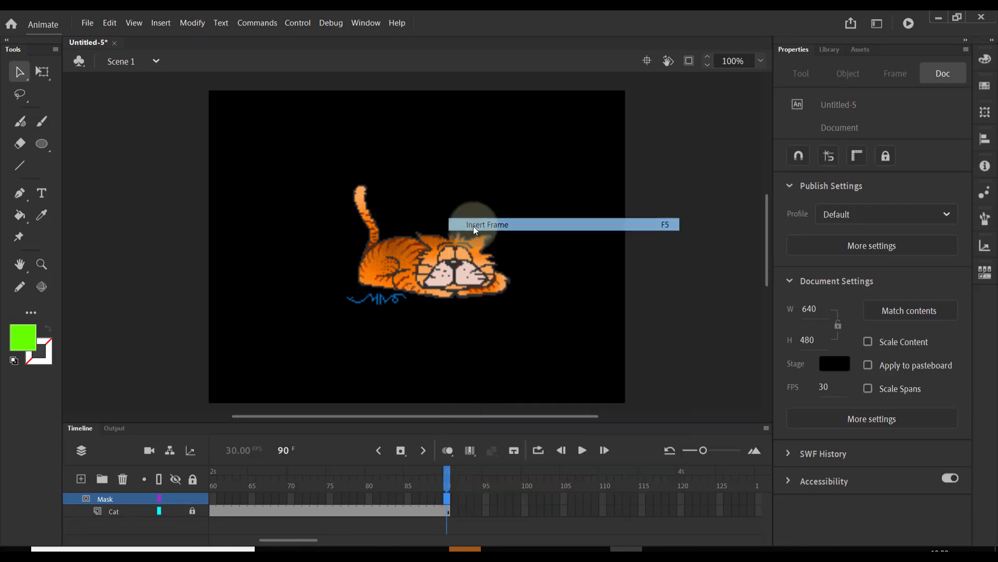
Create a motion tween on the Mask layer's frame span
{"action": "left_click_drag", "start_coordinate": [278, 545], "coordinate": [223, 539]}
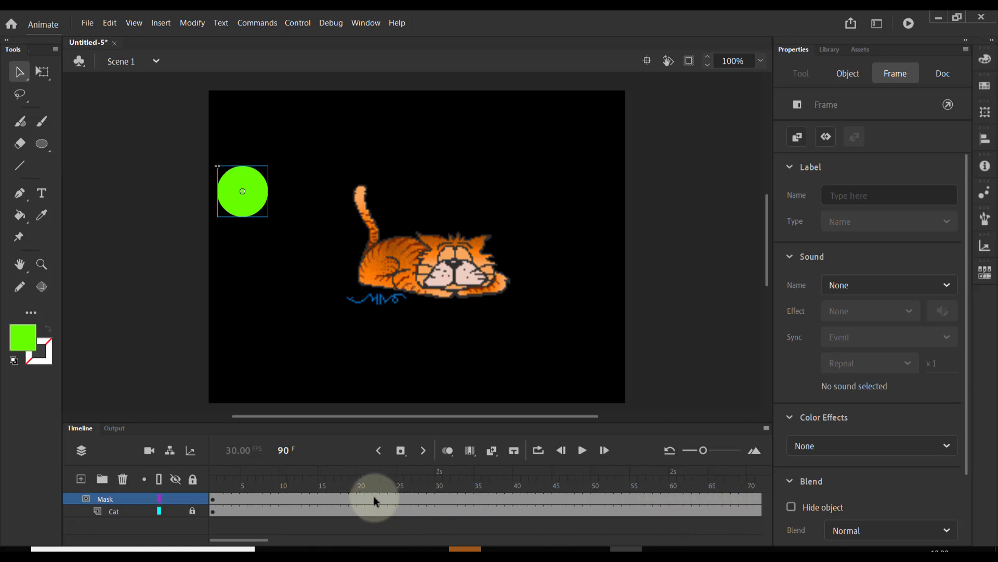
{"action": "left_click", "coordinate": [219, 499]}
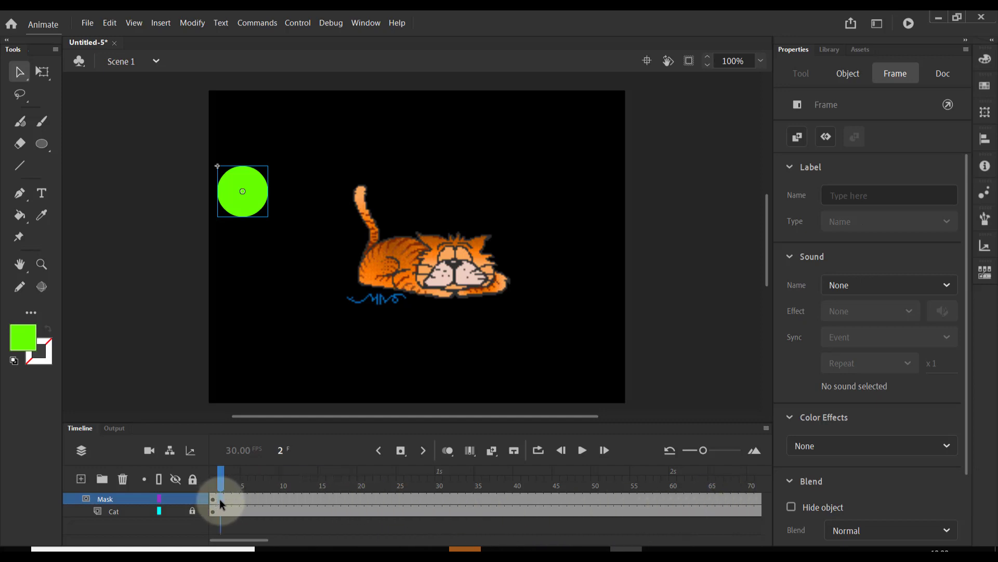
{"action": "right_click", "coordinate": [220, 498]}
{"action": "left_click", "coordinate": [266, 184]}
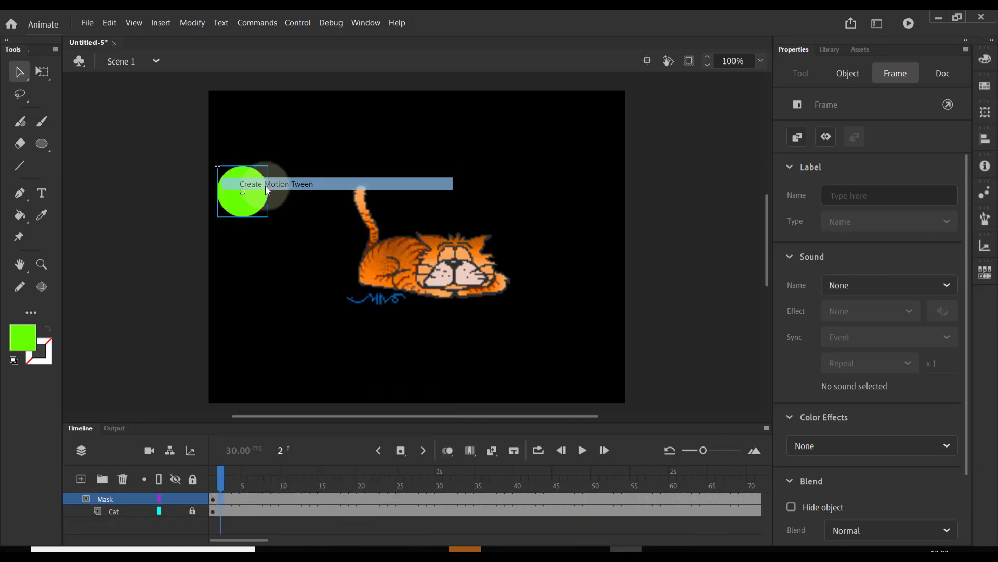
Move the spotlight to the right of the cat at frame 20 and below the cat at frame 40
{"action": "left_click", "coordinate": [359, 500]}
{"action": "left_click", "coordinate": [246, 205]}
{"action": "left_click_drag", "start_coordinate": [380, 221], "coordinate": [596, 243]}
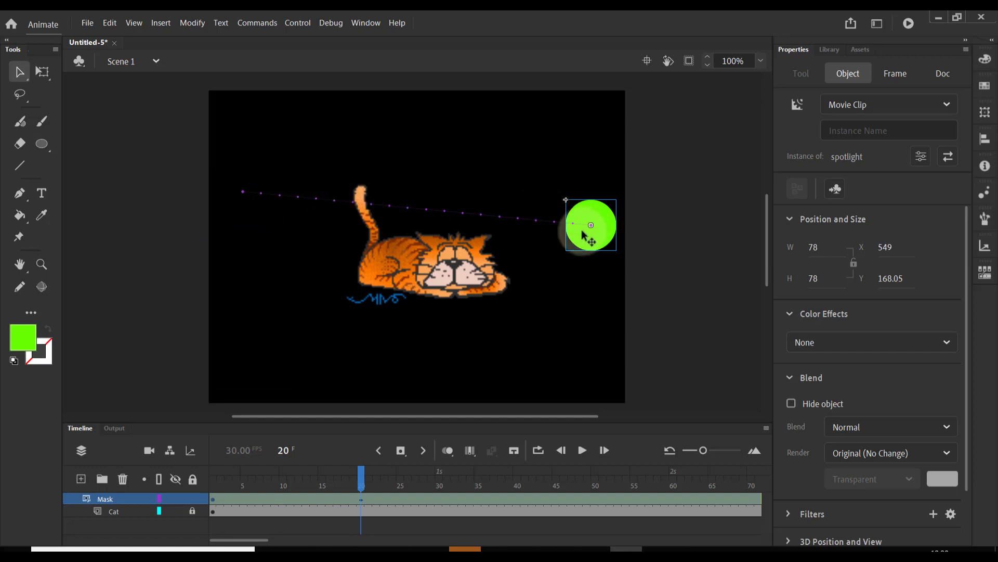
{"action": "left_click", "coordinate": [515, 499]}
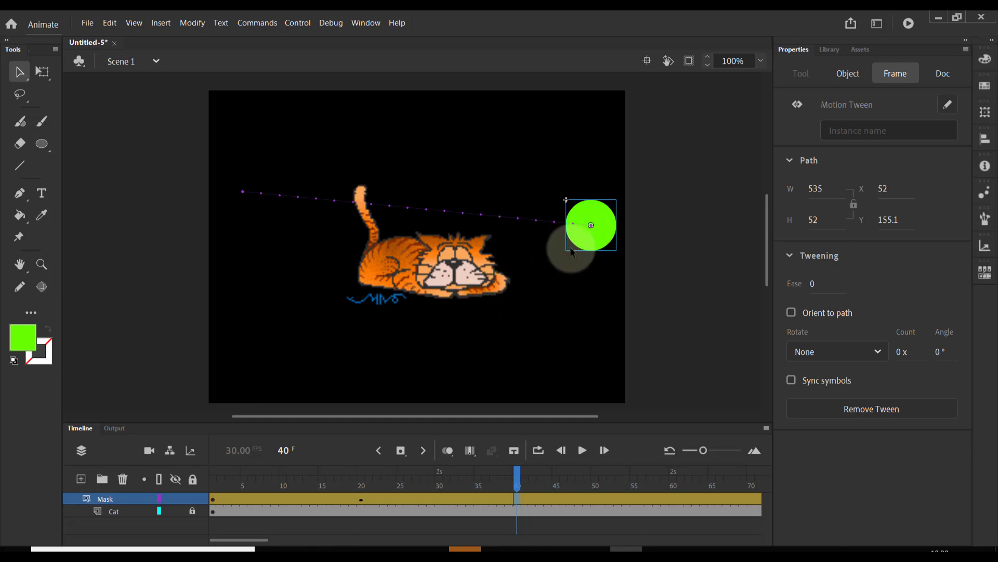
{"action": "left_click", "coordinate": [516, 505]}
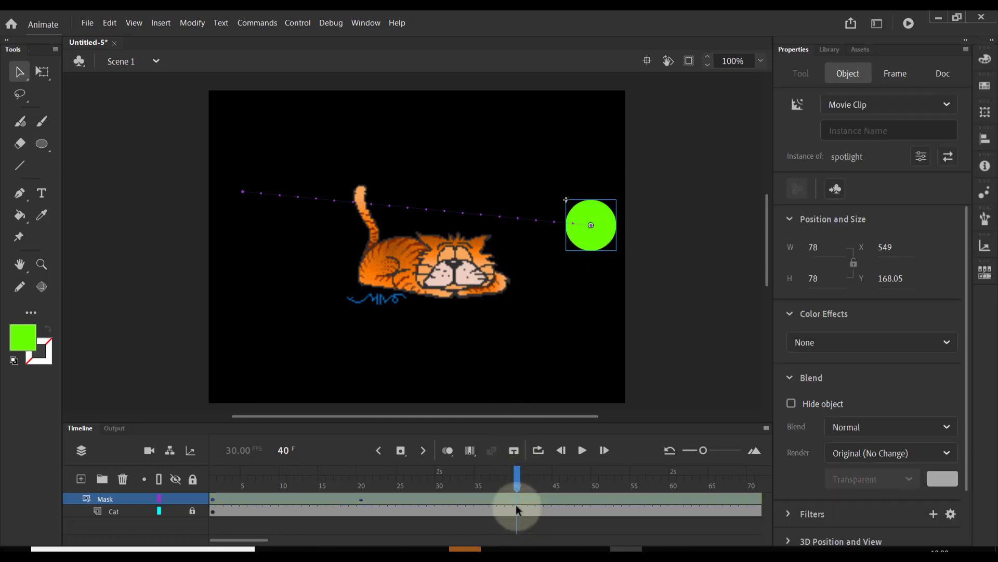
{"action": "left_click_drag", "start_coordinate": [593, 241], "coordinate": [393, 376]}
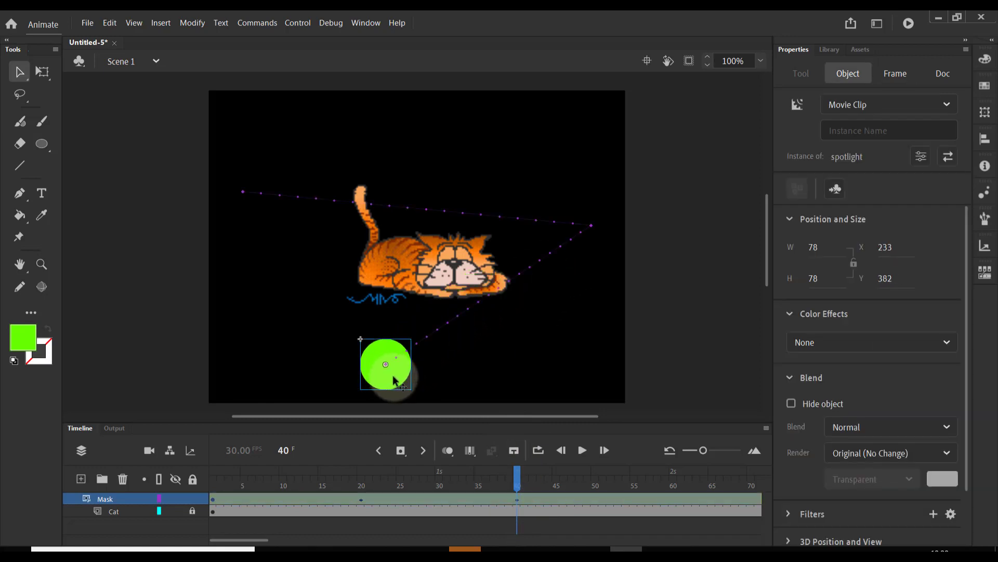
At frame 60, move the spotlight to the left of the cat and enlarge it to about 134 × 134
{"action": "left_click", "coordinate": [672, 500]}
{"action": "left_click_drag", "start_coordinate": [389, 383], "coordinate": [260, 292]}
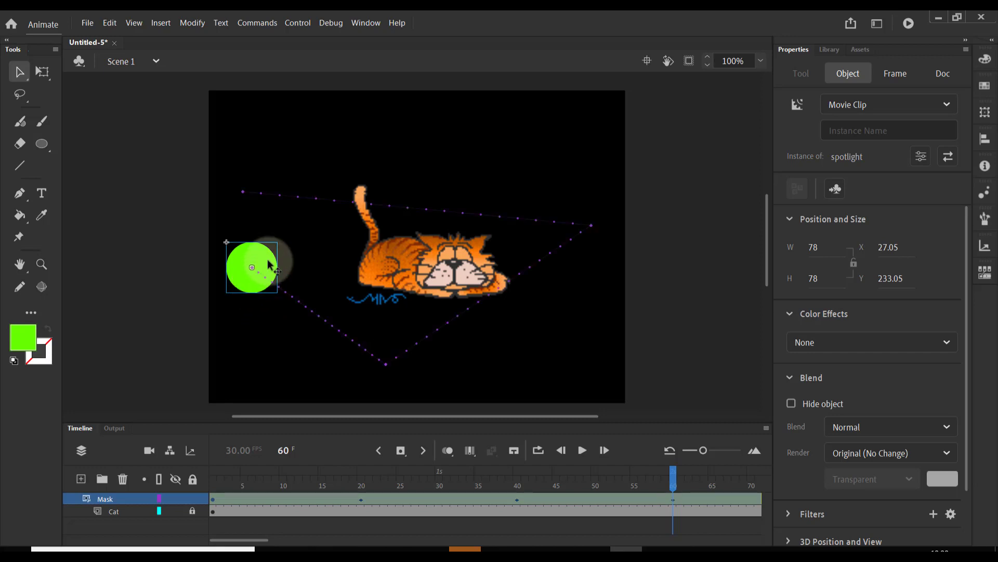
{"action": "left_click", "coordinate": [44, 72]}
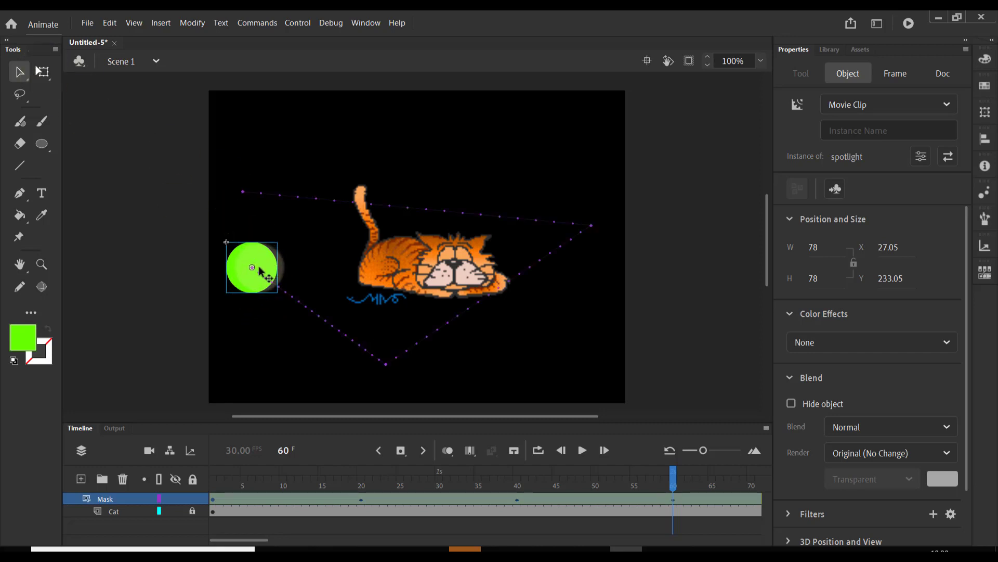
{"action": "mouse_move", "coordinate": [278, 241]}
{"action": "left_mouse_down"}
{"action": "mouse_move", "coordinate": [305, 222]}
{"action": "mouse_move", "coordinate": [284, 237]}
{"action": "left_mouse_up"}
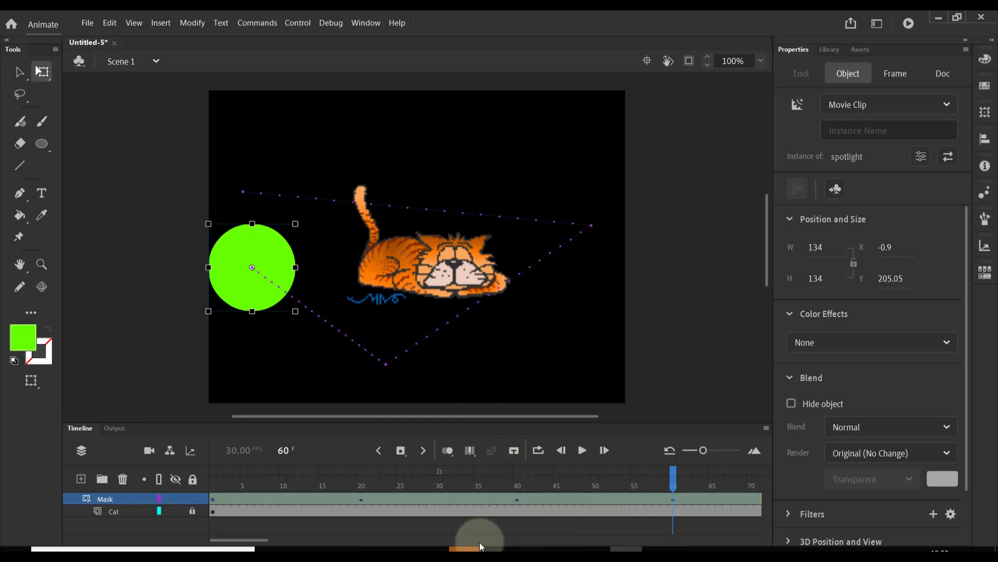
At frame 90, move the spotlight over the cat and enlarge it to about 314 × 314
{"action": "left_click_drag", "start_coordinate": [266, 539], "coordinate": [292, 540]}
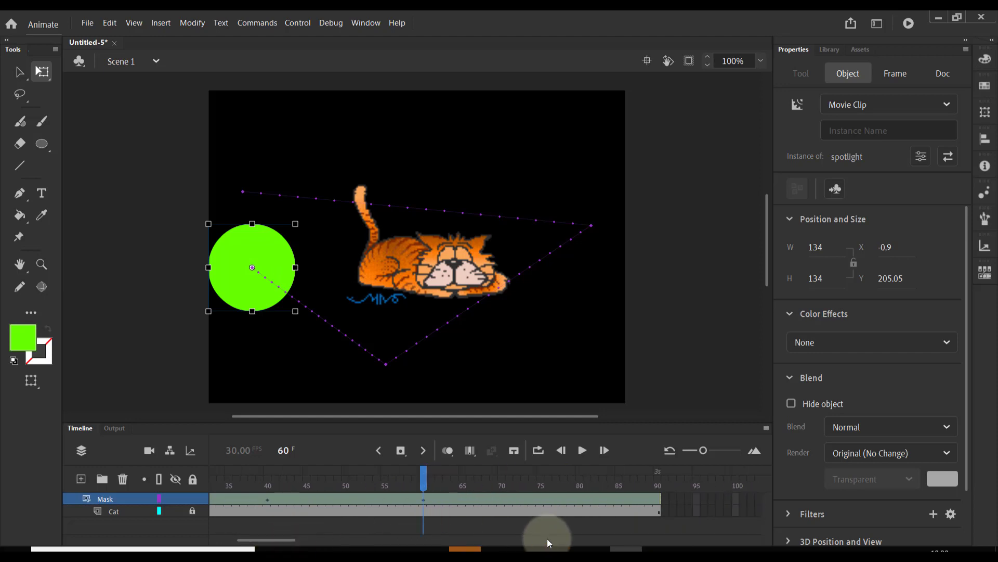
{"action": "left_click", "coordinate": [656, 498]}
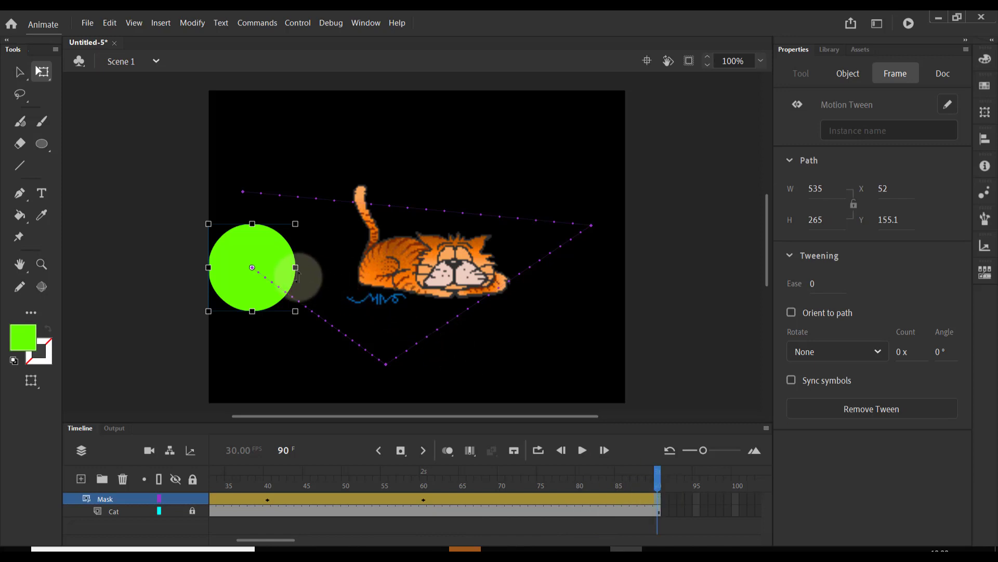
{"action": "left_click_drag", "start_coordinate": [282, 271], "coordinate": [450, 265]}
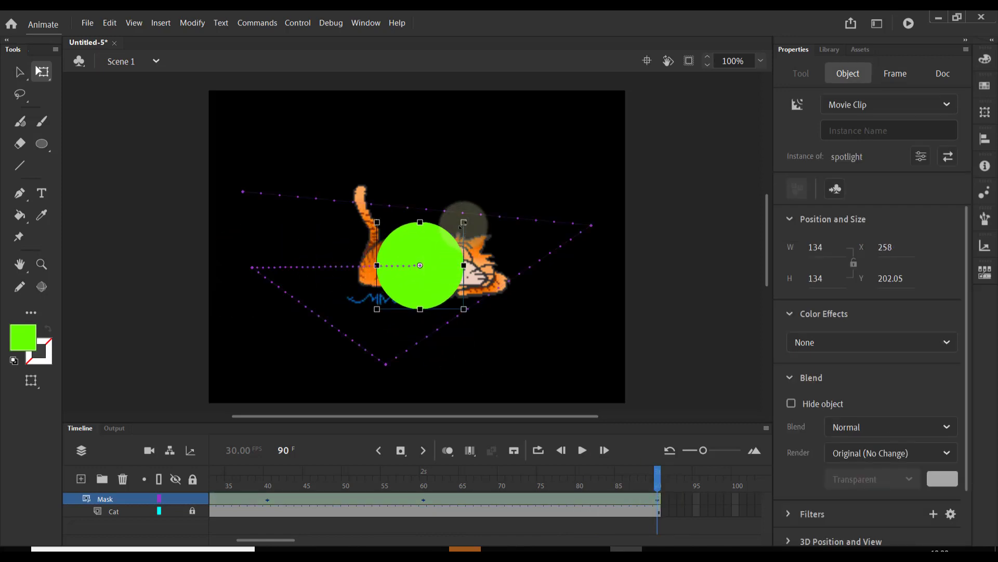
{"action": "left_click_drag", "start_coordinate": [464, 222], "coordinate": [902, 167]}
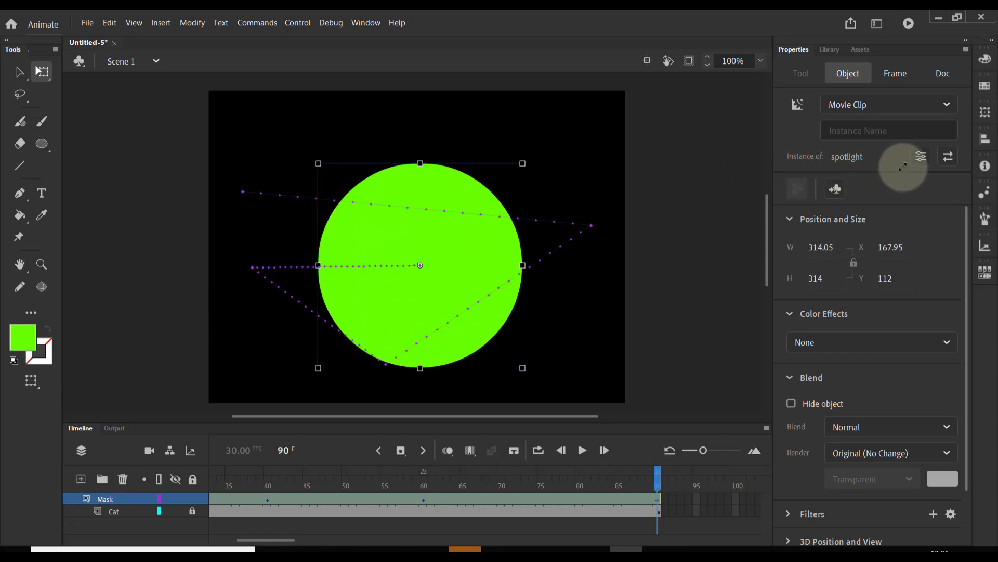
Review the tween, then at frame 70 move the spotlight over the cat's body and shrink it to about 110 × 110
{"action": "left_click_drag", "start_coordinate": [658, 485], "coordinate": [152, 478]}
{"action": "left_click", "coordinate": [217, 486]}
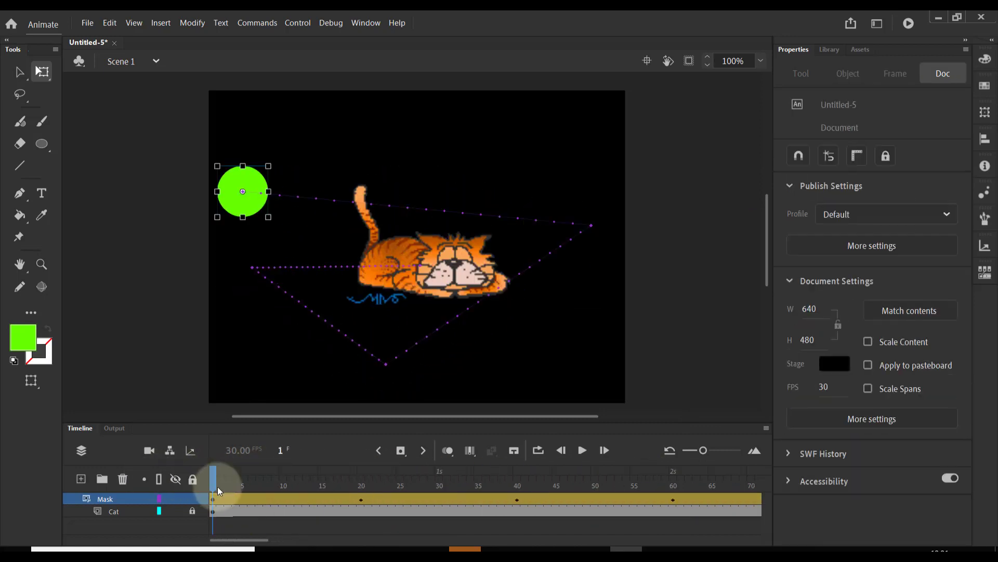
{"action": "left_click_drag", "start_coordinate": [214, 485], "coordinate": [292, 510]}
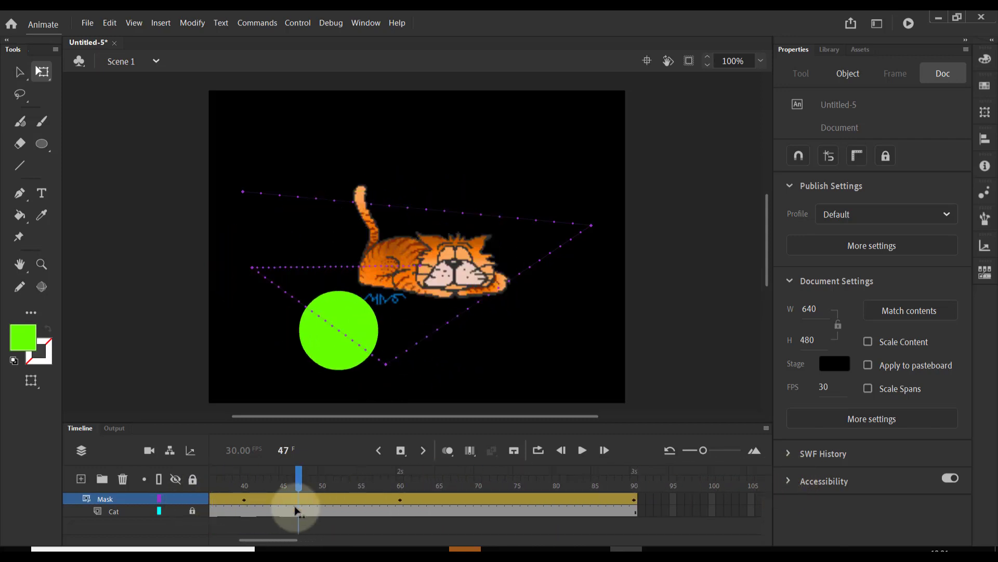
{"action": "left_click", "coordinate": [479, 503]}
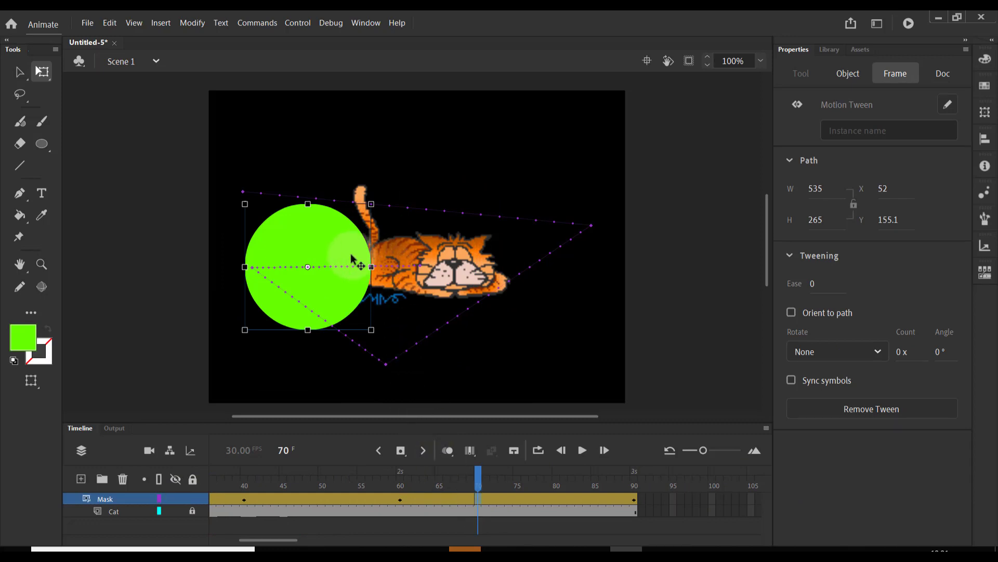
{"action": "left_click_drag", "start_coordinate": [341, 238], "coordinate": [443, 253]}
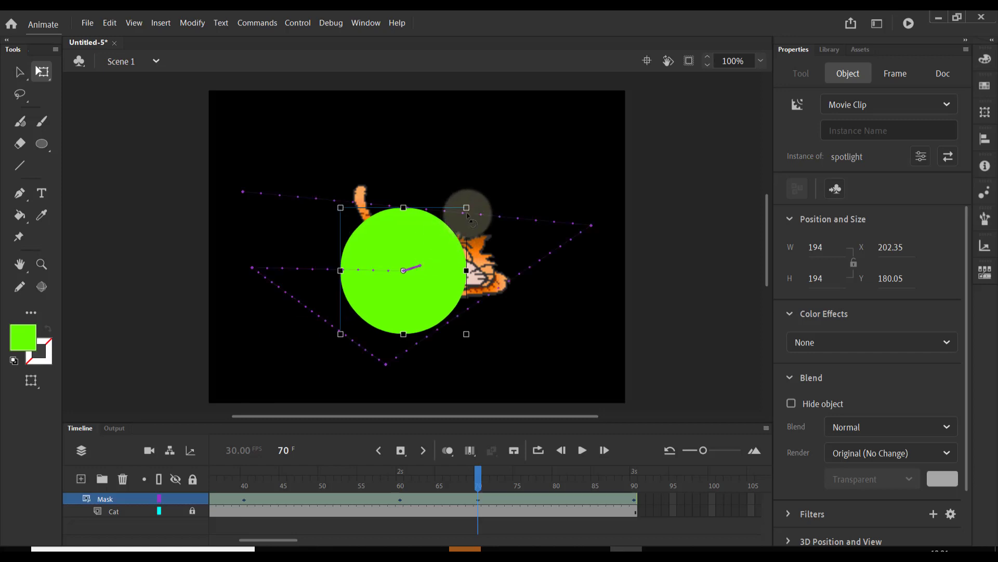
{"action": "left_click_drag", "start_coordinate": [467, 207], "coordinate": [440, 235]}
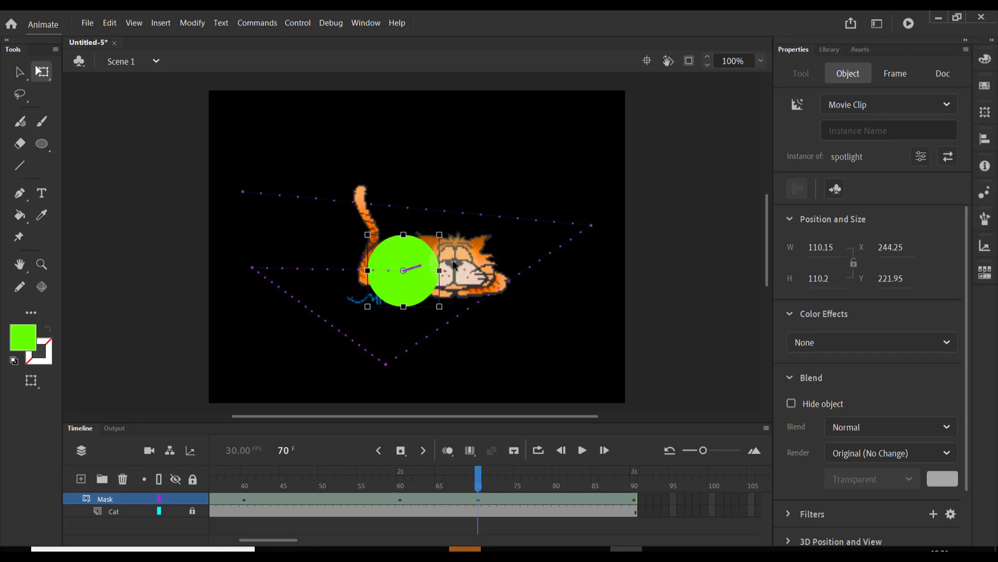
Lock the Mask layer and test the movie to preview the moving spotlight over the cat
{"action": "left_click", "coordinate": [479, 481]}
{"action": "left_click_drag", "start_coordinate": [480, 482], "coordinate": [214, 510]}
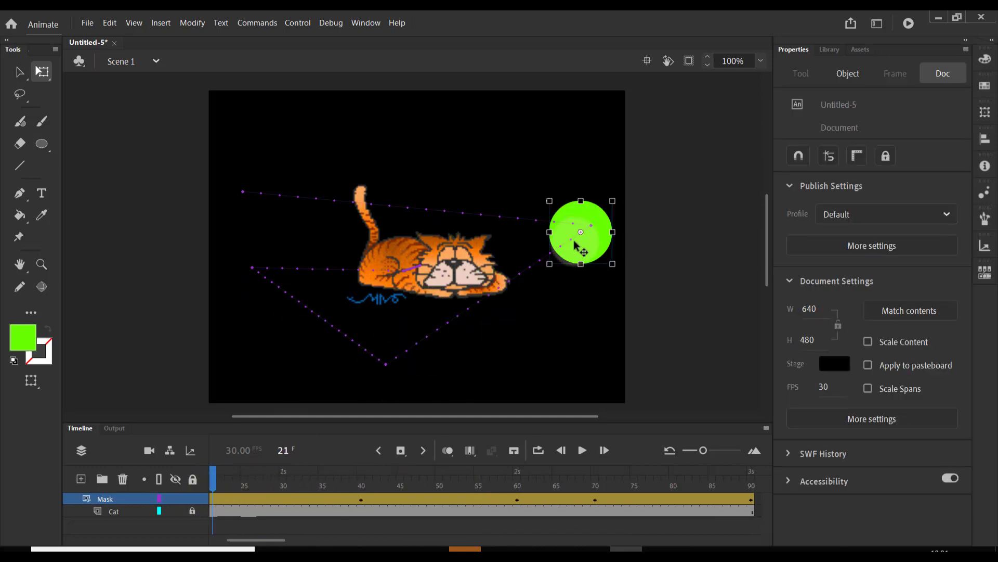
{"action": "left_click", "coordinate": [192, 499]}
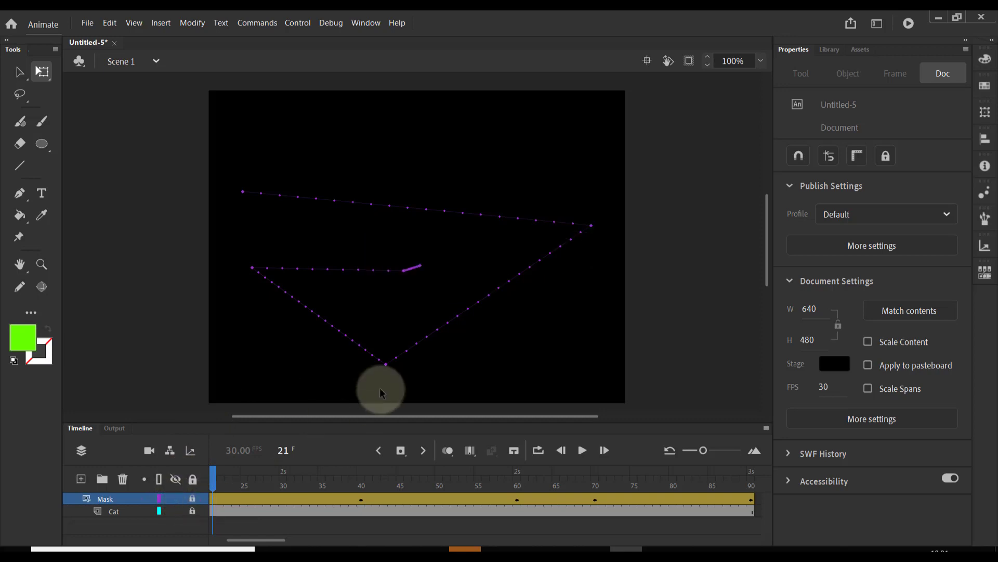
{"action": "key", "text": "ctrl+Return"}
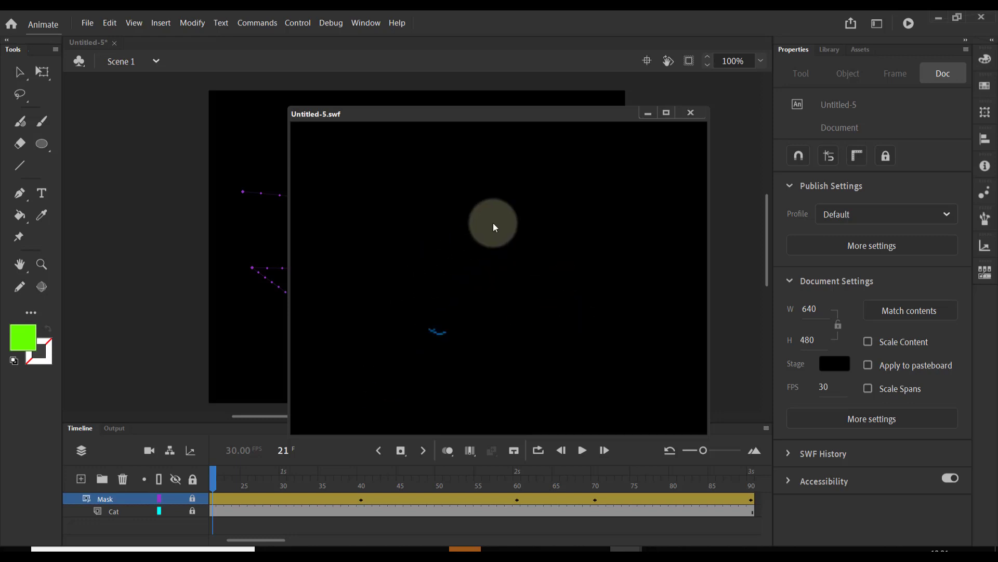
{"action": "left_click", "coordinate": [691, 113]}
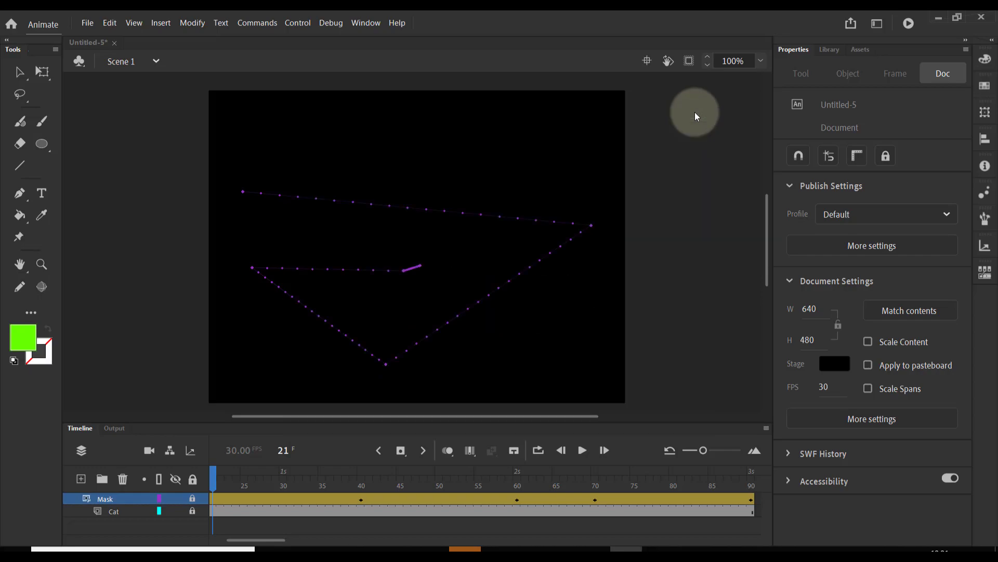